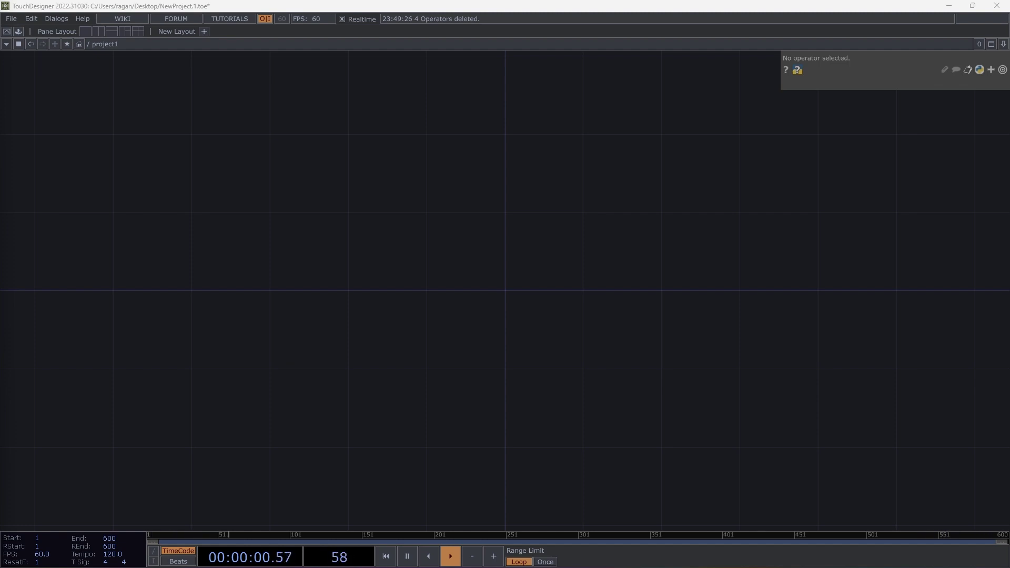
- Add a Camera COMP to the empty network
{"action": "key", "text": "Tab"}
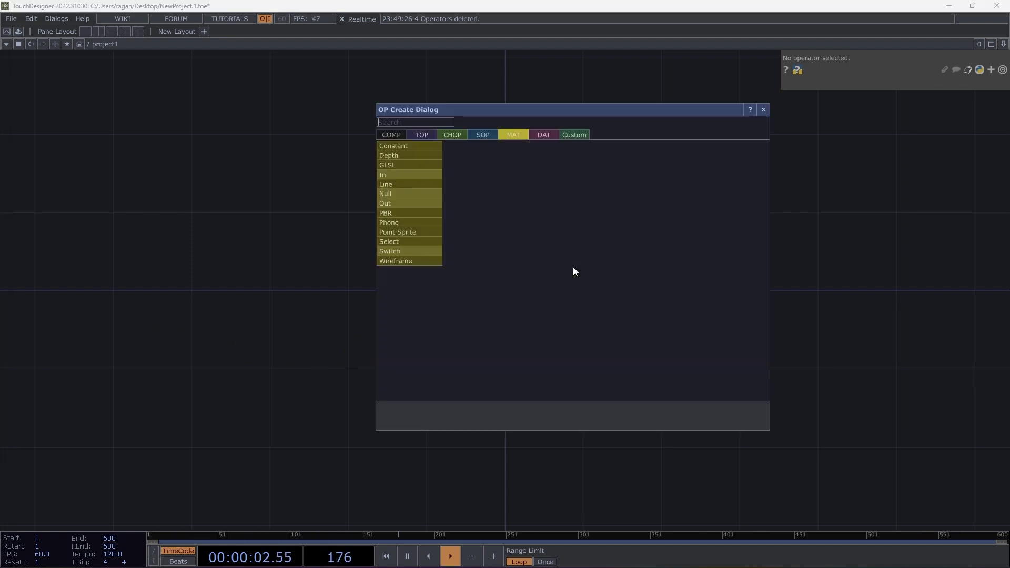
{"action": "left_click", "coordinate": [393, 136]}
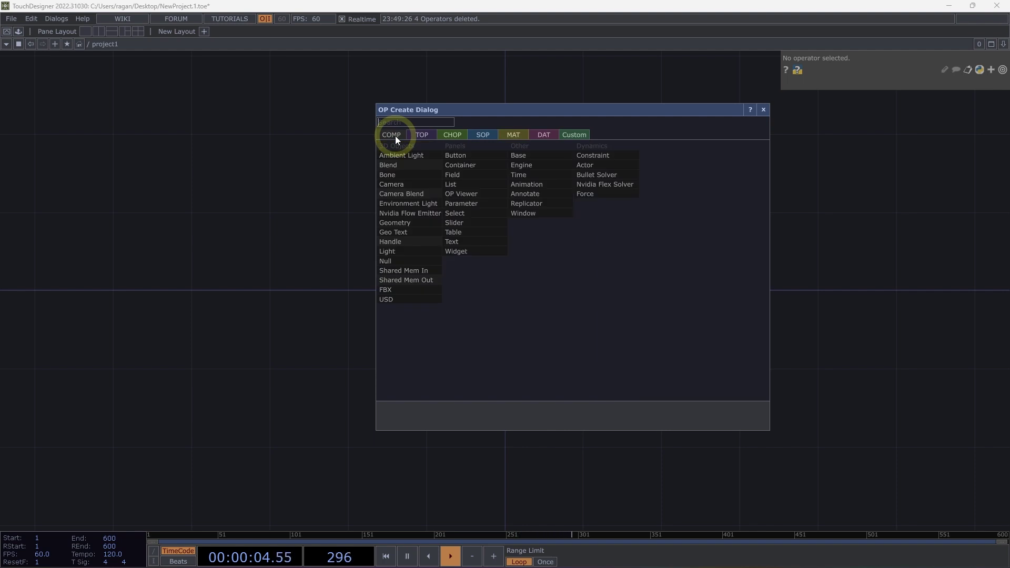
{"action": "left_click", "coordinate": [418, 183]}
{"action": "left_click", "coordinate": [418, 182]}
- Add a Rectangle SOP below and to the side of the camera node
{"action": "key", "text": "Tab"}
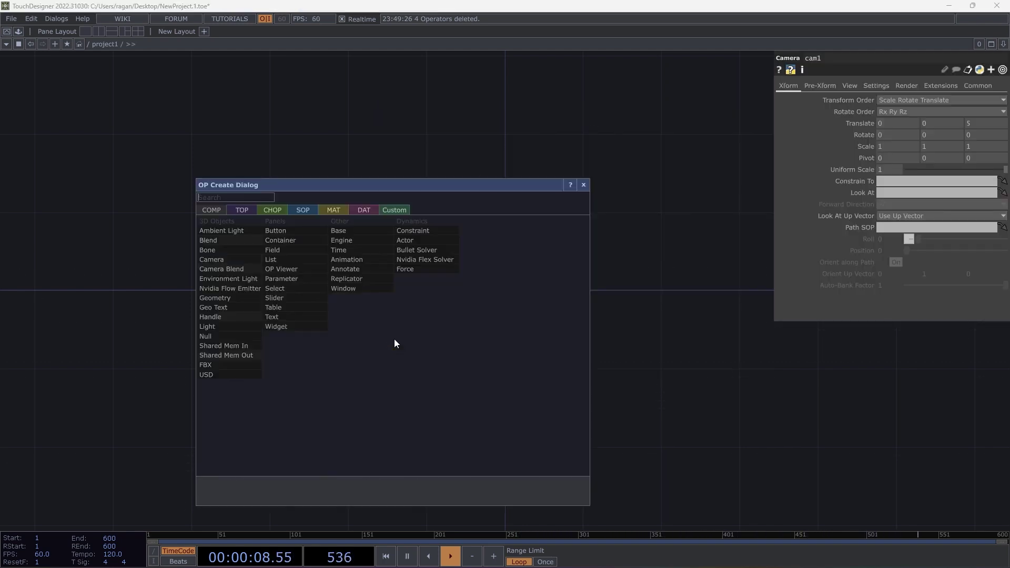
{"action": "left_click", "coordinate": [302, 209]}
{"action": "type", "text": "rec"}
{"action": "left_click", "coordinate": [347, 461]}
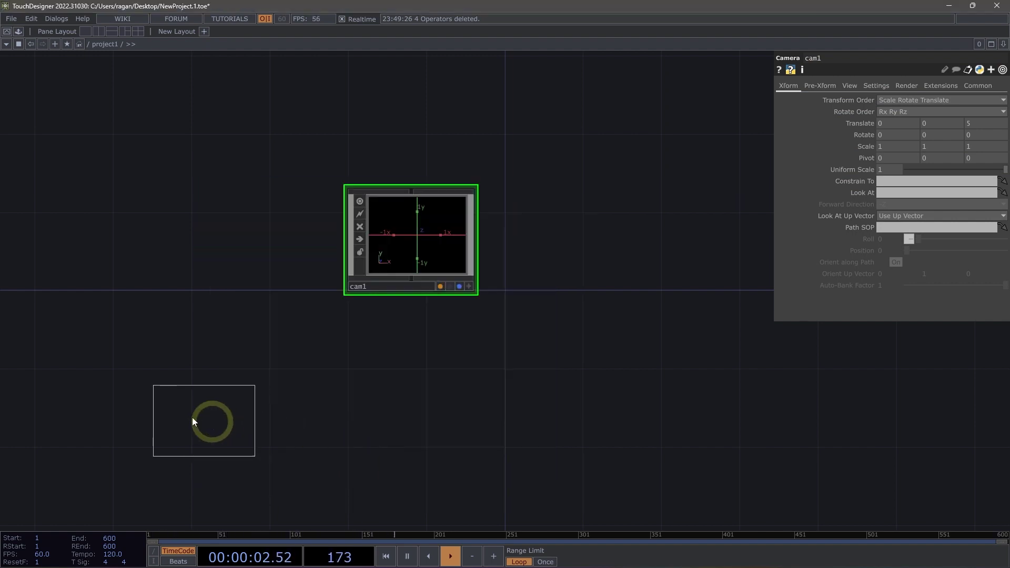
{"action": "left_click", "coordinate": [156, 416]}
- Add a Geometry COMP fed by the rectangle's output, placed below the camera, and move the rectangle node closer to it
{"action": "left_click", "coordinate": [216, 407]}
{"action": "left_click", "coordinate": [31, 272]}
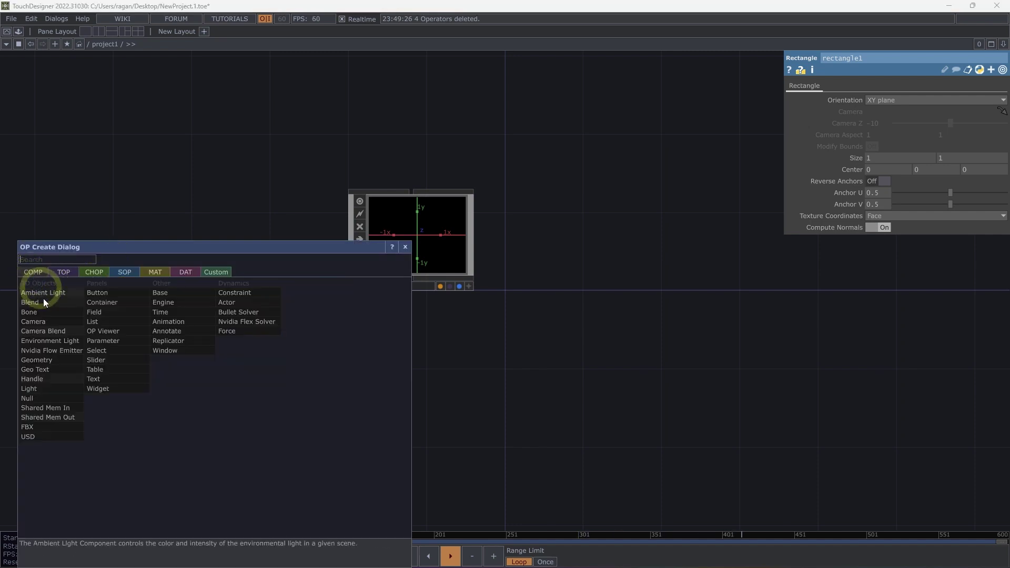
{"action": "type", "text": "ge"}
{"action": "left_click", "coordinate": [59, 361]}
{"action": "left_click", "coordinate": [400, 397]}
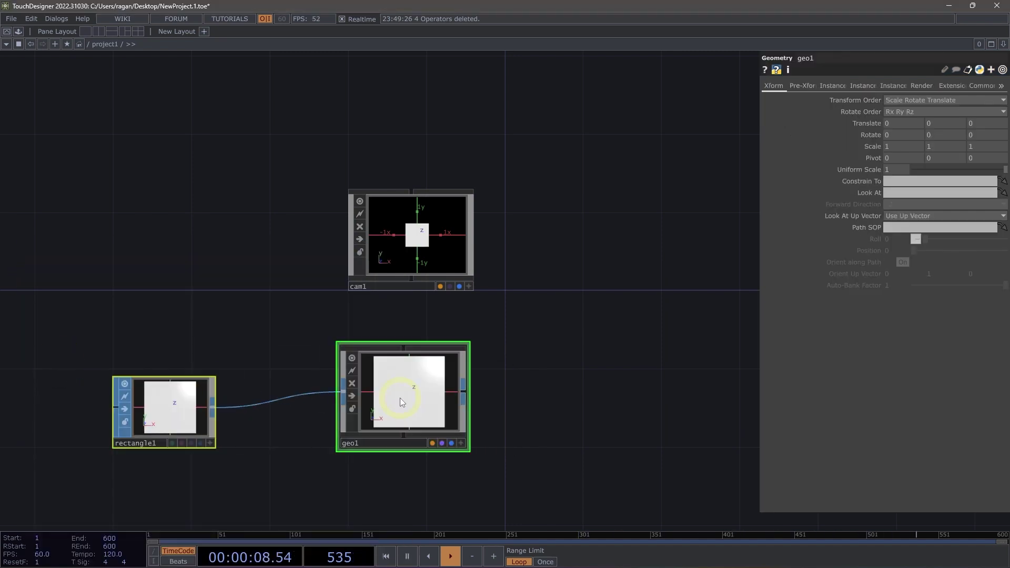
{"action": "left_click_drag", "start_coordinate": [173, 411], "coordinate": [232, 407]}
- Add a Render TOP beside the camera node
{"action": "left_click_drag", "start_coordinate": [503, 380], "coordinate": [430, 372]}
{"action": "key", "text": "Tab"}
{"action": "type", "text": "re"}
{"action": "left_click", "coordinate": [280, 239]}
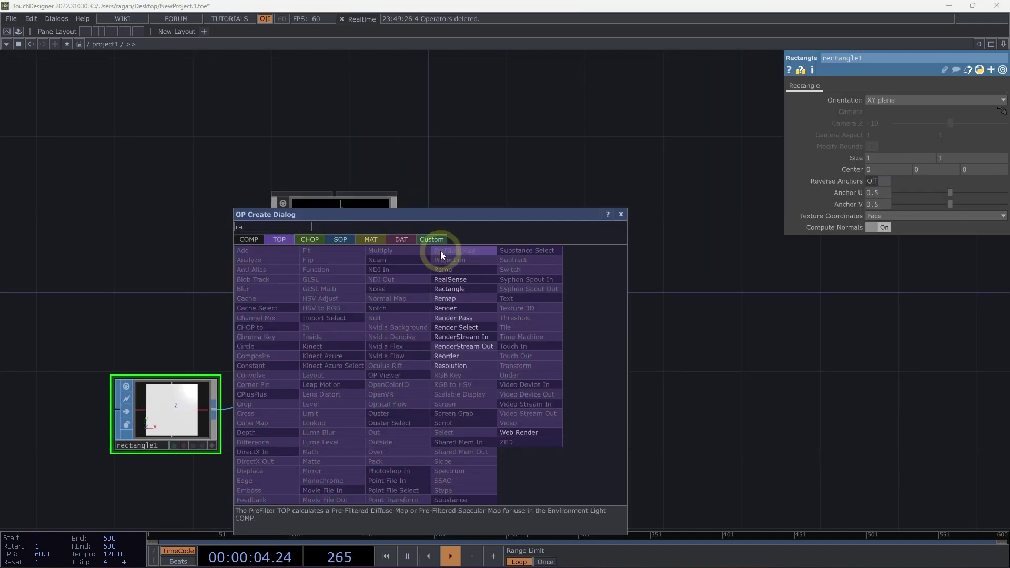
{"action": "left_click", "coordinate": [453, 309]}
{"action": "left_click", "coordinate": [480, 257]}
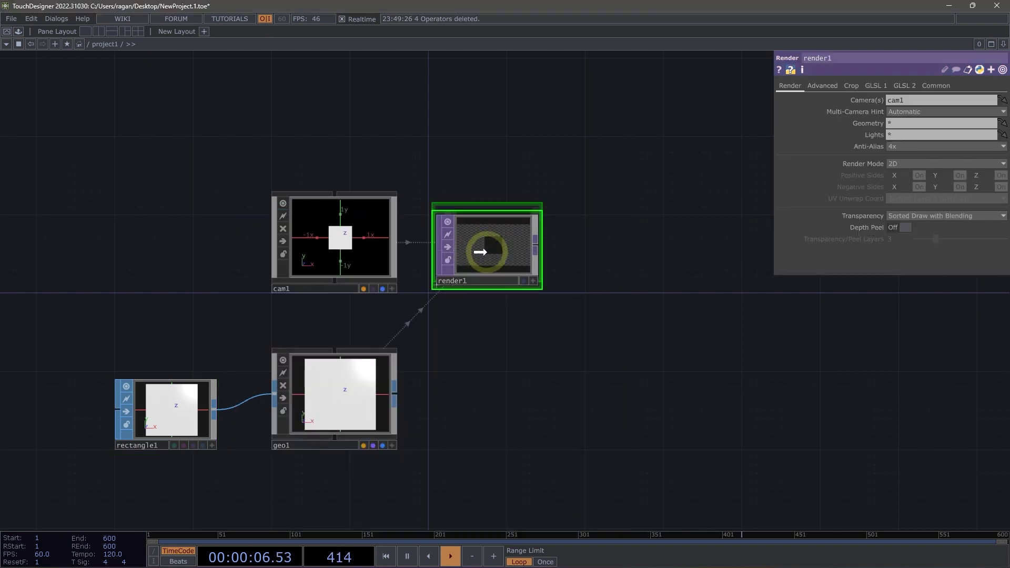
- Assign geo1 as the Geometry parameter of the Render TOP
{"action": "left_click_drag", "start_coordinate": [476, 262], "coordinate": [476, 263]}
{"action": "left_click_drag", "start_coordinate": [452, 321], "coordinate": [447, 276]}
{"action": "left_click_drag", "start_coordinate": [310, 347], "coordinate": [472, 215]}
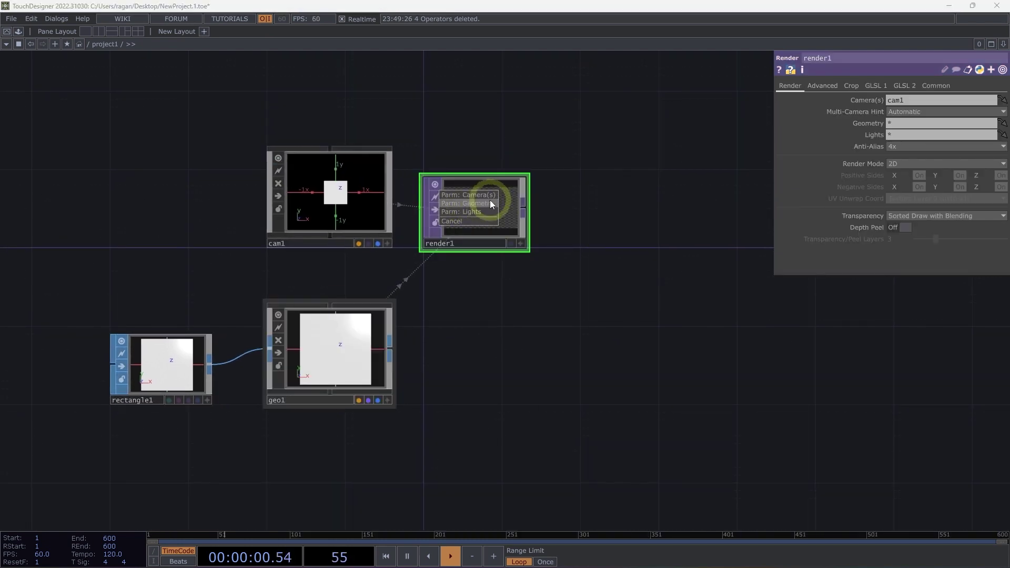
- Add a Constant MAT directly below the geometry node
{"action": "left_click_drag", "start_coordinate": [518, 348], "coordinate": [465, 246]}
{"action": "key", "text": "Tab"}
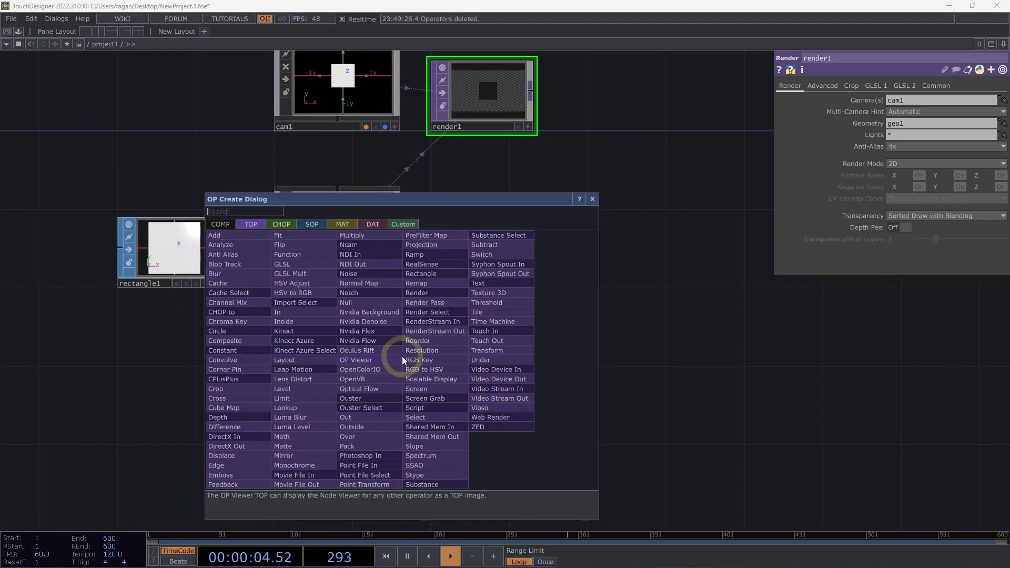
{"action": "left_click", "coordinate": [343, 224]}
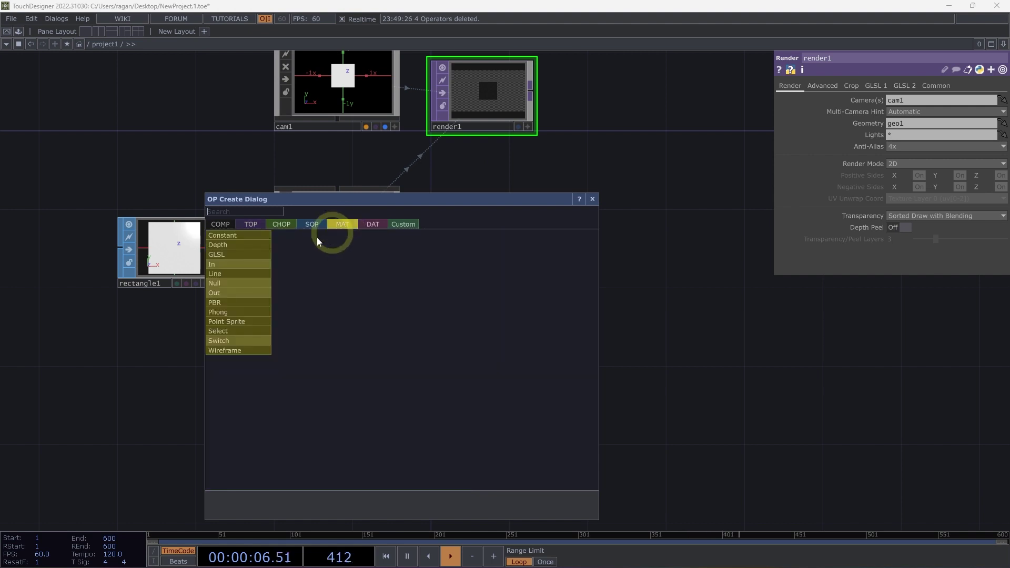
{"action": "left_click", "coordinate": [236, 235]}
{"action": "left_click", "coordinate": [325, 331]}
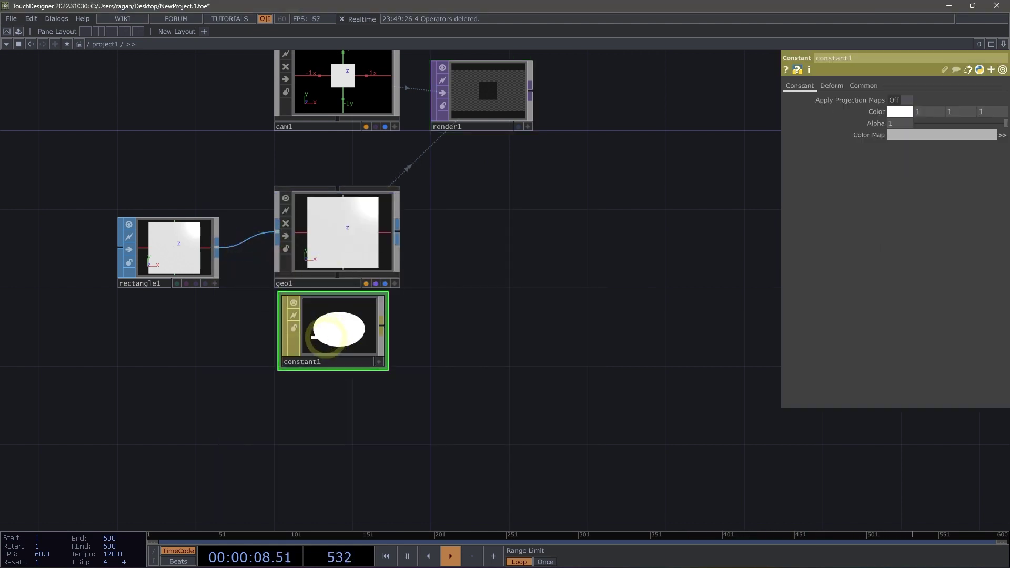
- Assign constant1 as the Material parameter of geo1
{"action": "left_click_drag", "start_coordinate": [413, 320], "coordinate": [381, 364]}
{"action": "left_click_drag", "start_coordinate": [300, 390], "coordinate": [315, 296]}
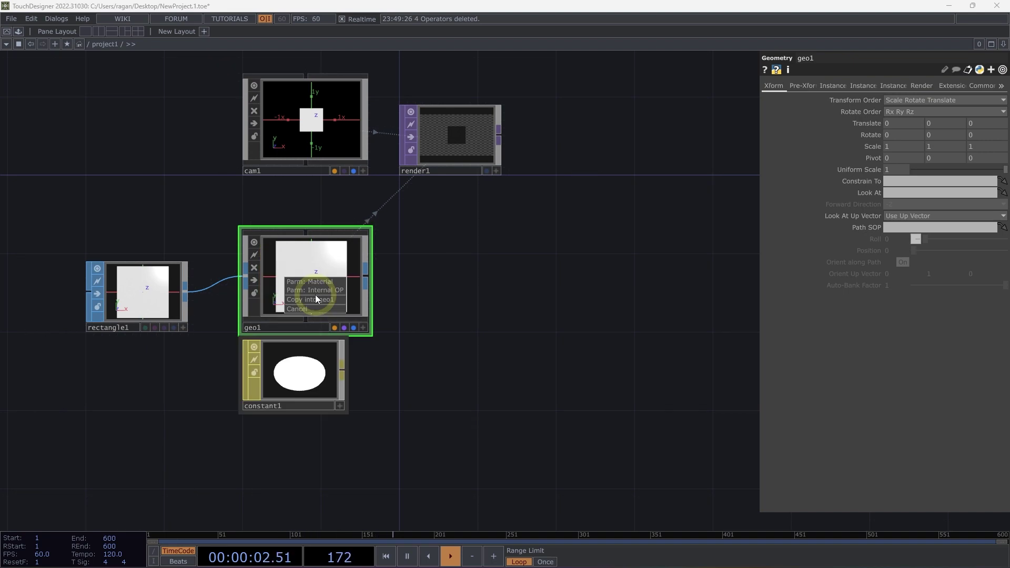
{"action": "left_click", "coordinate": [320, 281]}
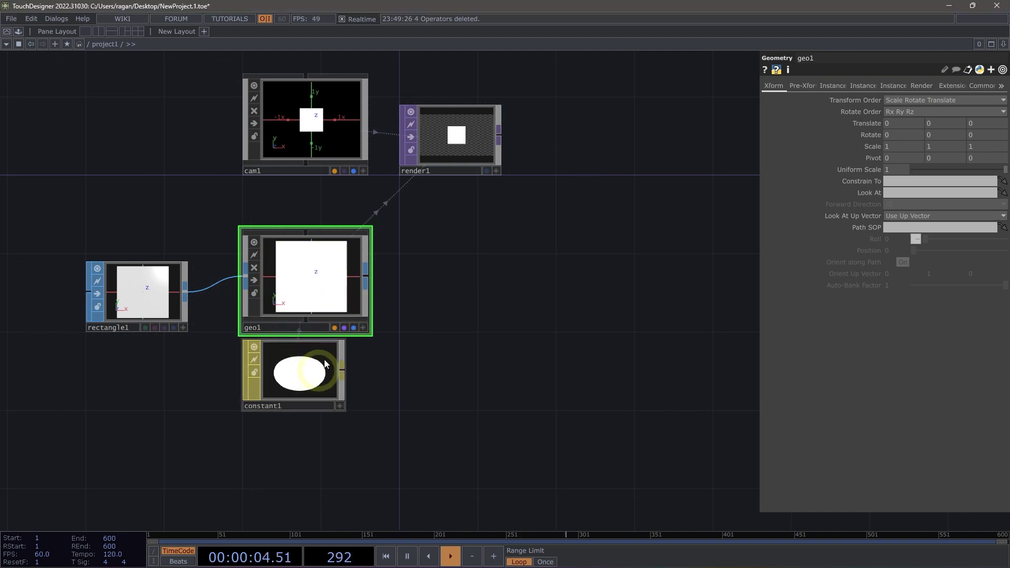
- Set the Constant material's color to pure red with RGB values 1, 0, 0
{"action": "left_click", "coordinate": [283, 386]}
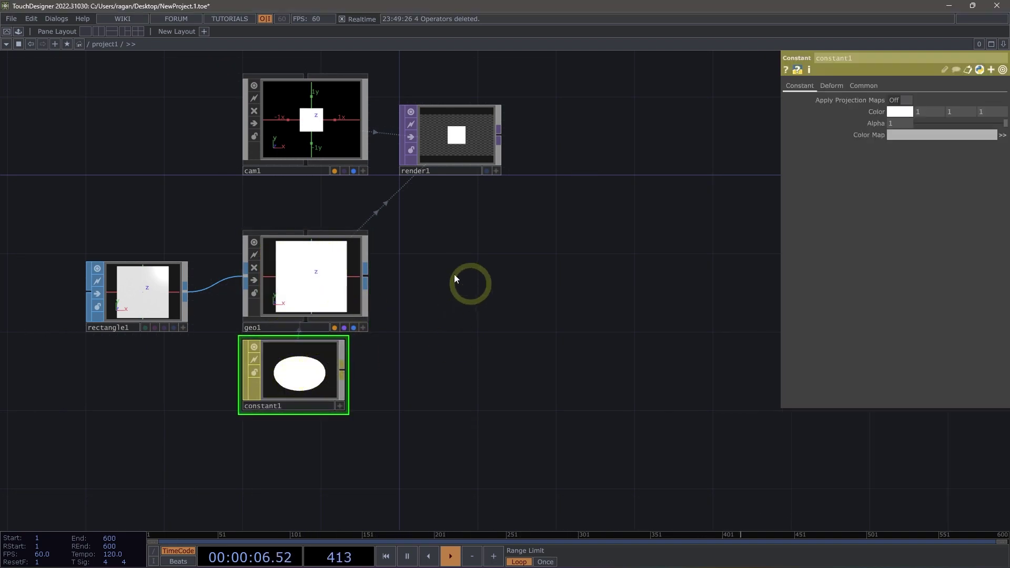
{"action": "scroll", "coordinate": [444, 260], "scroll_direction": "up", "scroll_amount": 2}
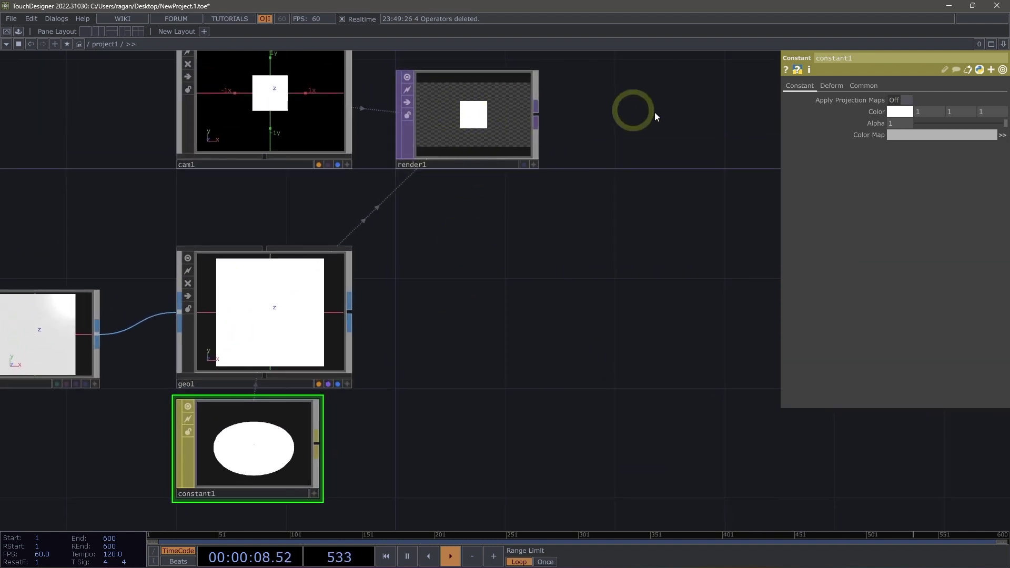
{"action": "left_click", "coordinate": [900, 113]}
{"action": "left_click", "coordinate": [572, 66]}
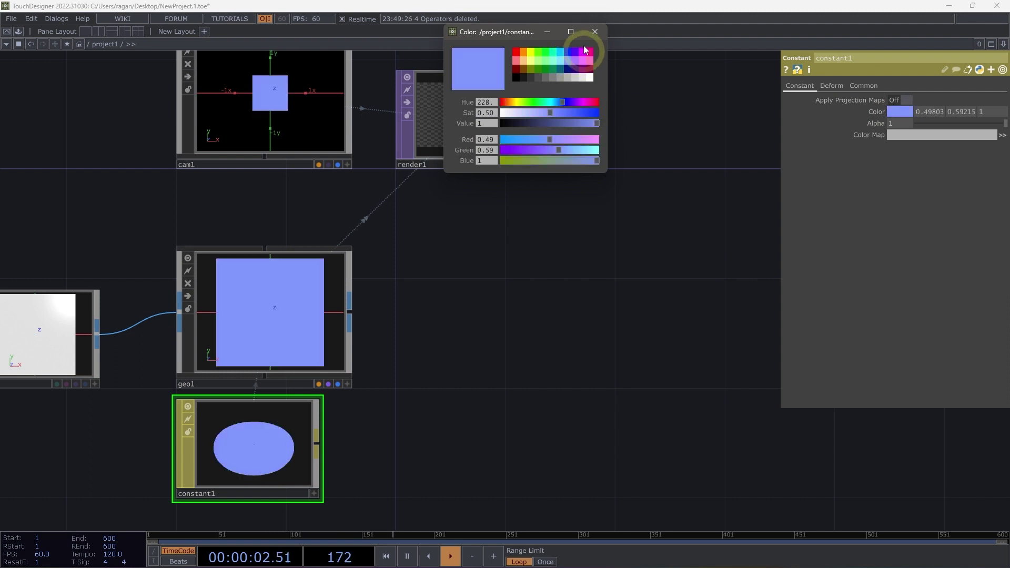
{"action": "left_click_drag", "start_coordinate": [522, 32], "coordinate": [661, 83]}
{"action": "left_click", "coordinate": [677, 108]}
{"action": "left_click", "coordinate": [663, 108]}
{"action": "left_click", "coordinate": [662, 100]}
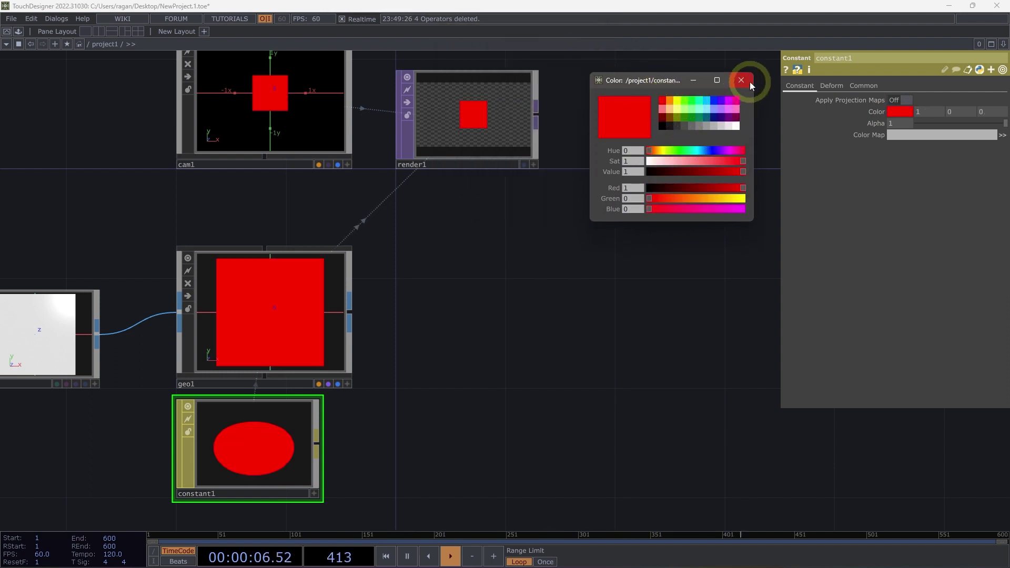
{"action": "left_click", "coordinate": [747, 81]}
- Add a Circle SOP directly below the rectangle node
{"action": "left_click_drag", "start_coordinate": [529, 171], "coordinate": [634, 144]}
{"action": "scroll", "coordinate": [634, 144], "scroll_direction": "down", "scroll_amount": 3}
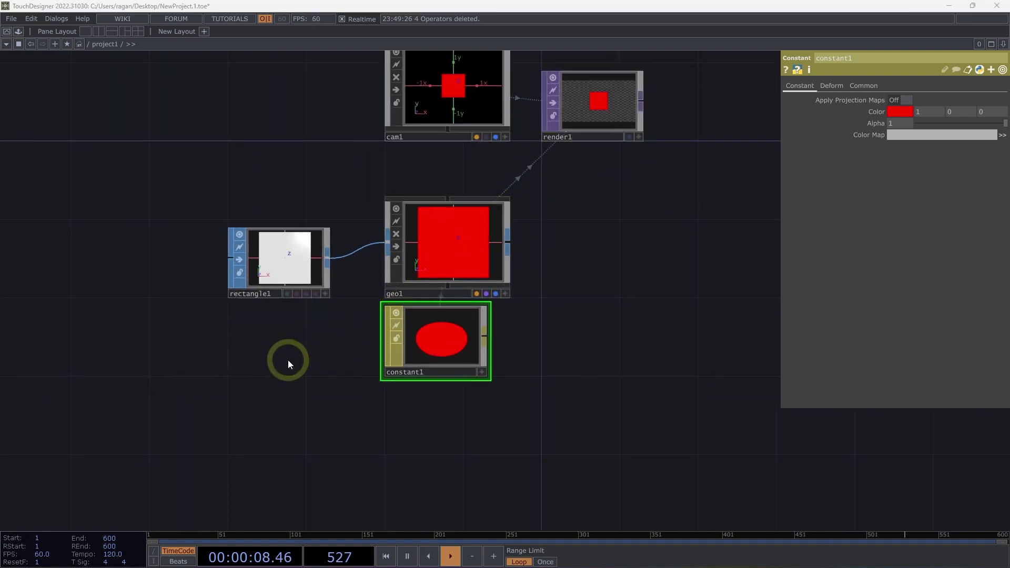
{"action": "key", "text": "Tab"}
{"action": "type", "text": "cir"}
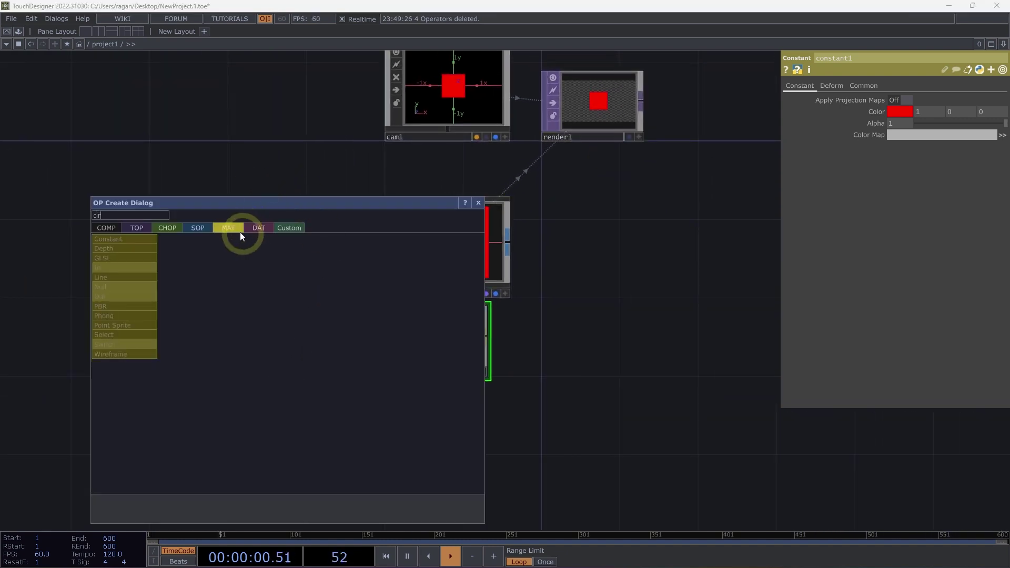
{"action": "left_click", "coordinate": [199, 229]}
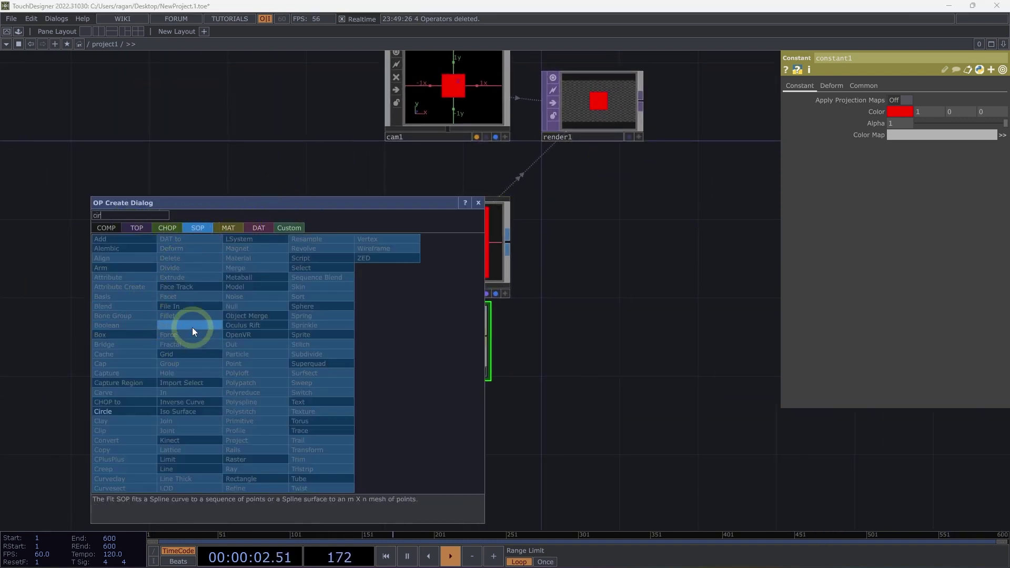
{"action": "left_click", "coordinate": [129, 412]}
{"action": "left_click", "coordinate": [256, 370]}
- Wire the circle's output into geo1 in place of the rectangle
{"action": "left_click_drag", "start_coordinate": [257, 370], "coordinate": [311, 339]}
{"action": "left_click", "coordinate": [340, 331]}
{"action": "left_click", "coordinate": [385, 251]}
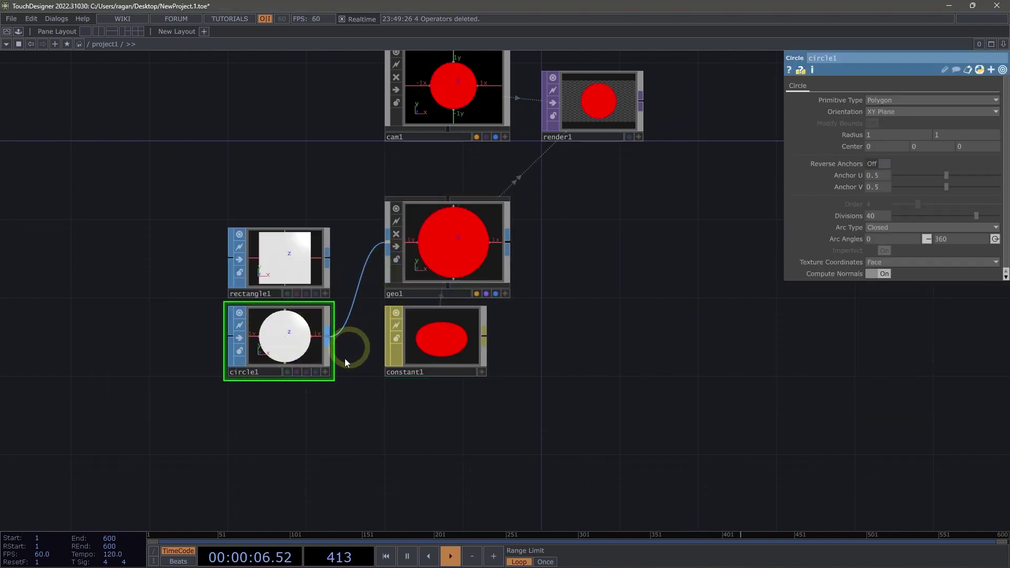
- Add a Torus SOP below the circle and set its orientation to Z Axis
{"action": "double_click", "coordinate": [282, 430]}
{"action": "type", "text": "tor"}
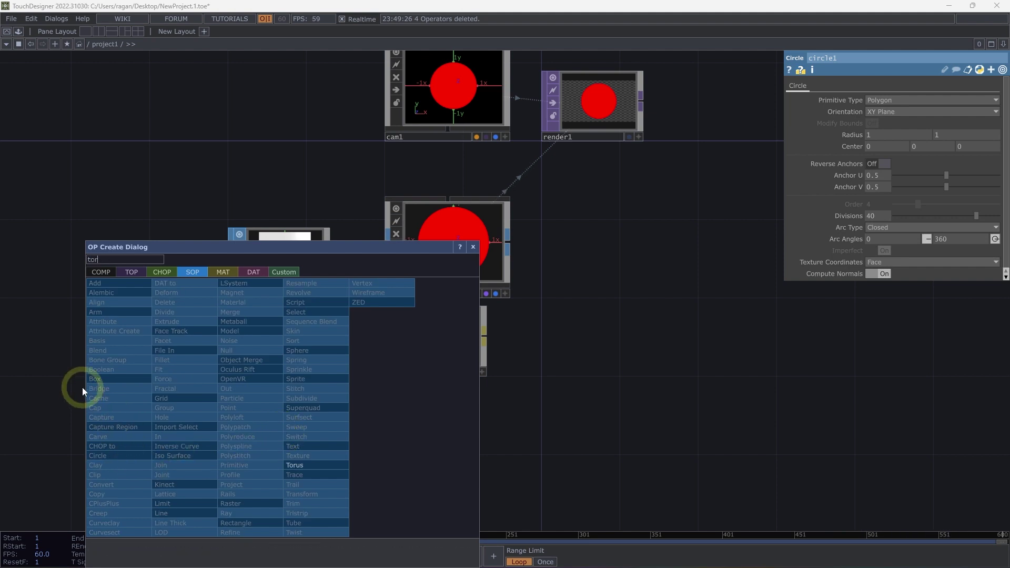
{"action": "left_click", "coordinate": [311, 466]}
{"action": "left_click", "coordinate": [285, 425]}
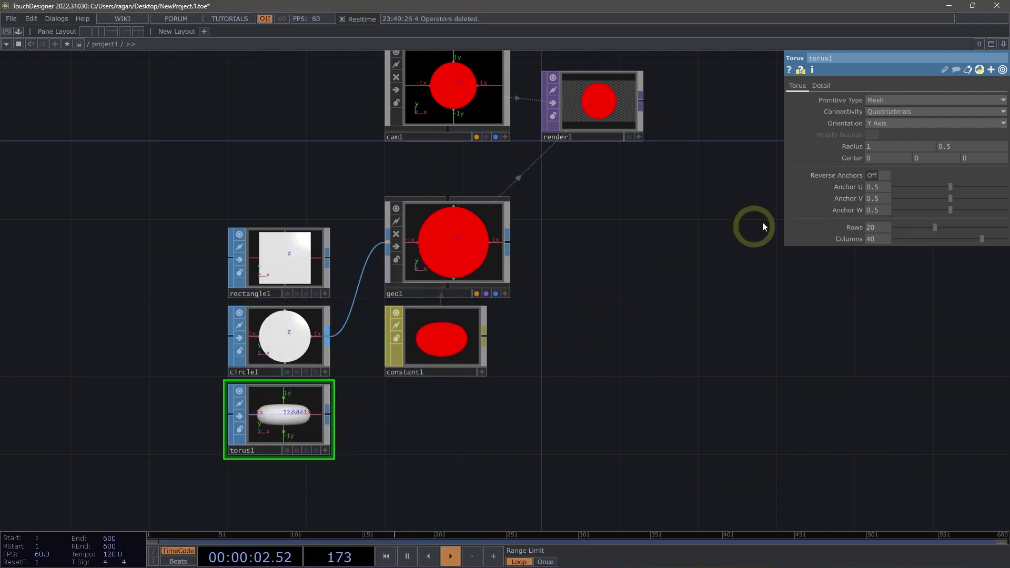
{"action": "left_click", "coordinate": [901, 124]}
{"action": "left_click", "coordinate": [877, 155]}
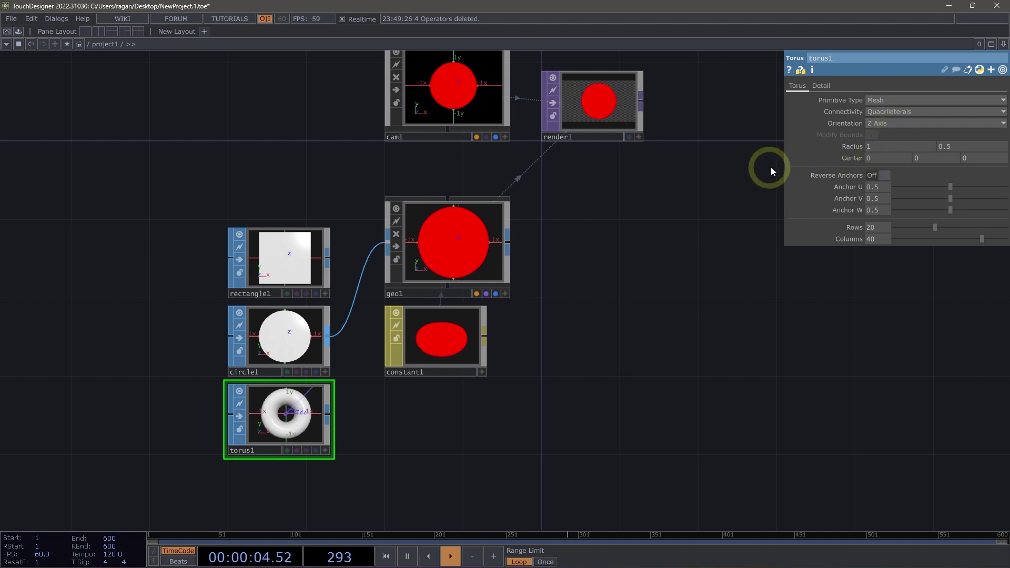
- Wire the torus into geo1 in place of the circle and inspect the rendered shape
{"action": "left_click_drag", "start_coordinate": [329, 415], "coordinate": [390, 243]}
{"action": "left_click_drag", "start_coordinate": [600, 158], "coordinate": [541, 268]}
{"action": "middle_click_drag", "start_coordinate": [542, 214], "coordinate": [536, 237]}
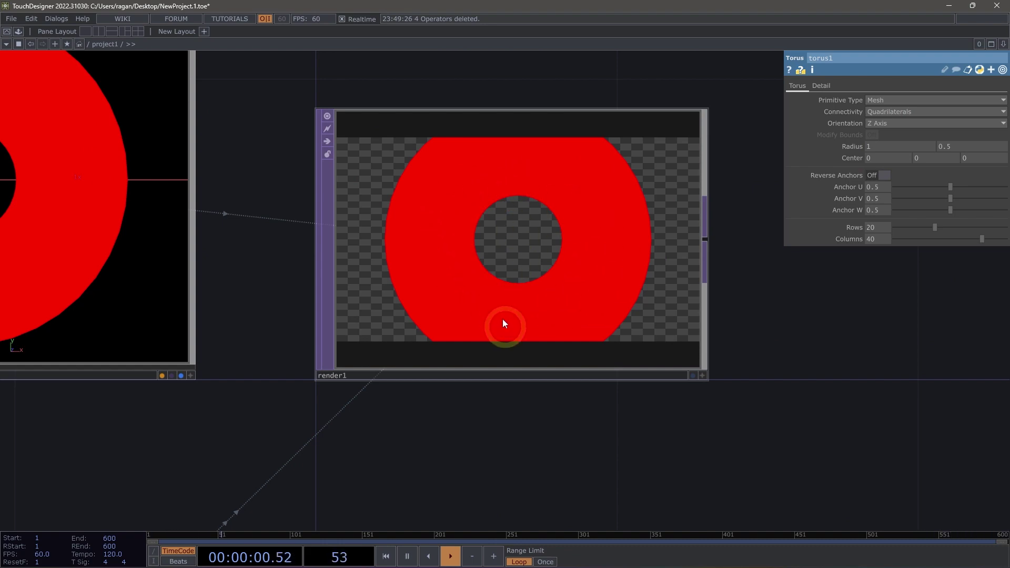
{"action": "middle_click_drag", "start_coordinate": [499, 280], "coordinate": [500, 322]}
{"action": "left_click_drag", "start_coordinate": [500, 322], "coordinate": [528, 158]}
{"action": "middle_click_drag", "start_coordinate": [529, 158], "coordinate": [504, 226]}
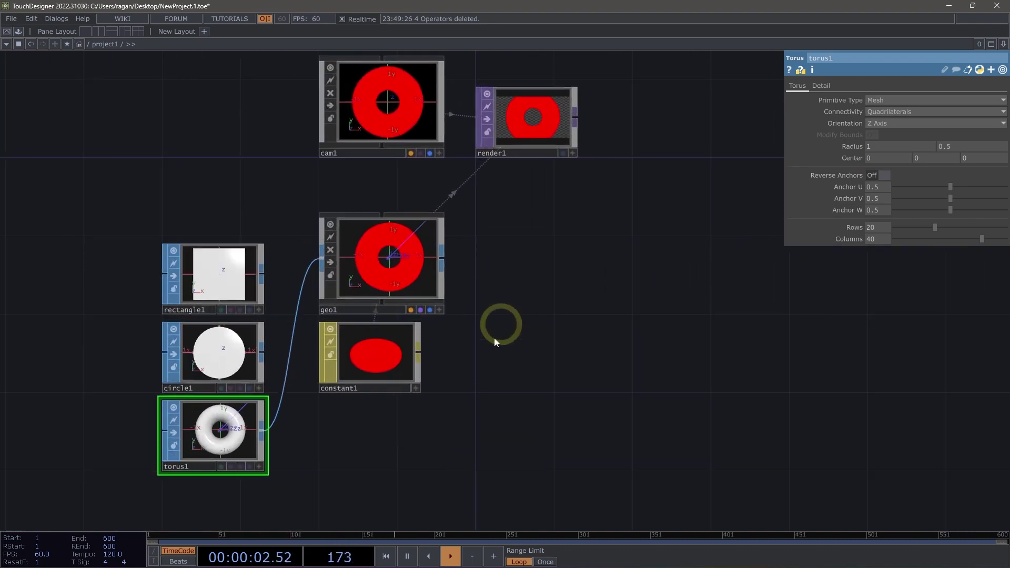
- Activate the geometry node's viewer and examine the torus from different angles
{"action": "scroll", "coordinate": [390, 287], "scroll_direction": "up", "scroll_amount": 3}
{"action": "left_click", "coordinate": [401, 278]}
{"action": "mouse_move", "coordinate": [401, 278]}
{"action": "left_mouse_down"}
{"action": "mouse_move", "coordinate": [403, 269]}
{"action": "mouse_move", "coordinate": [416, 284]}
{"action": "left_mouse_up"}
{"action": "left_click_drag", "start_coordinate": [505, 307], "coordinate": [476, 322]}
{"action": "middle_click_drag", "start_coordinate": [520, 307], "coordinate": [443, 239]}
{"action": "scroll", "coordinate": [443, 240], "scroll_direction": "down", "scroll_amount": 3}
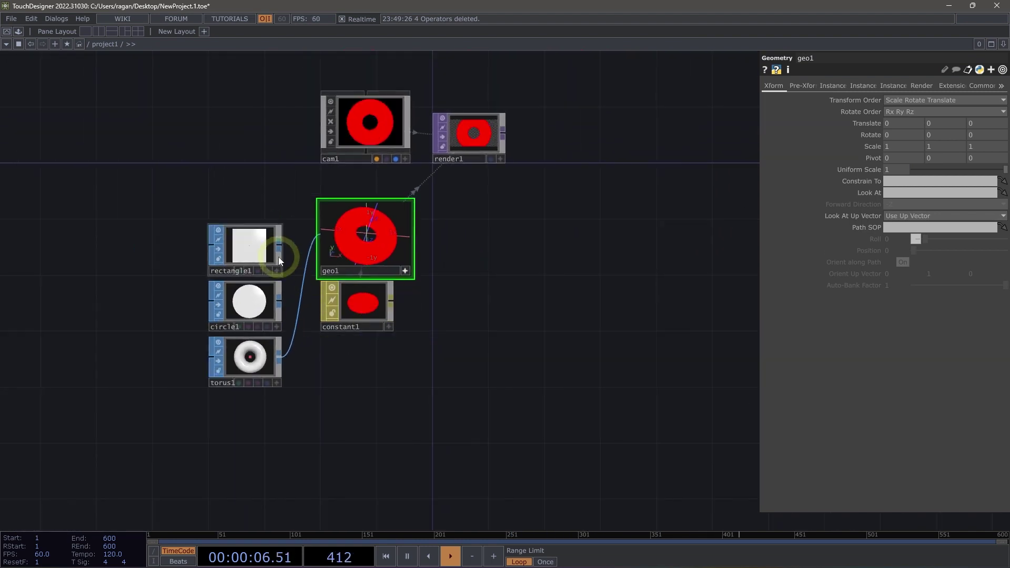
- Reconnect the rectangle to geo1 and delete the circle and torus nodes
{"action": "left_click_drag", "start_coordinate": [278, 256], "coordinate": [316, 240]}
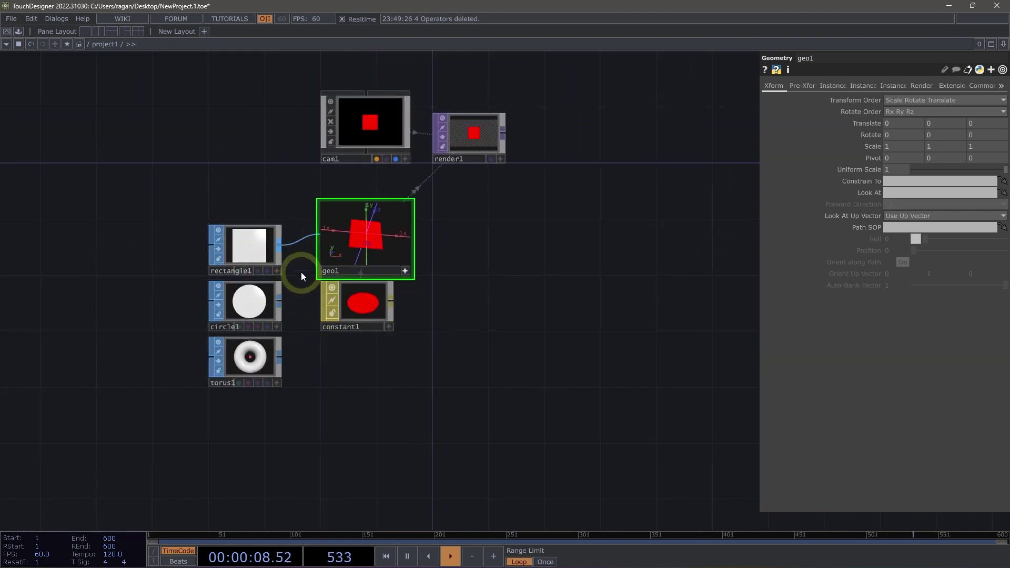
{"action": "scroll", "coordinate": [300, 274], "scroll_direction": "up", "scroll_amount": 2}
{"action": "left_click_drag", "start_coordinate": [126, 313], "coordinate": [294, 402]}
{"action": "key", "text": "Delete"}
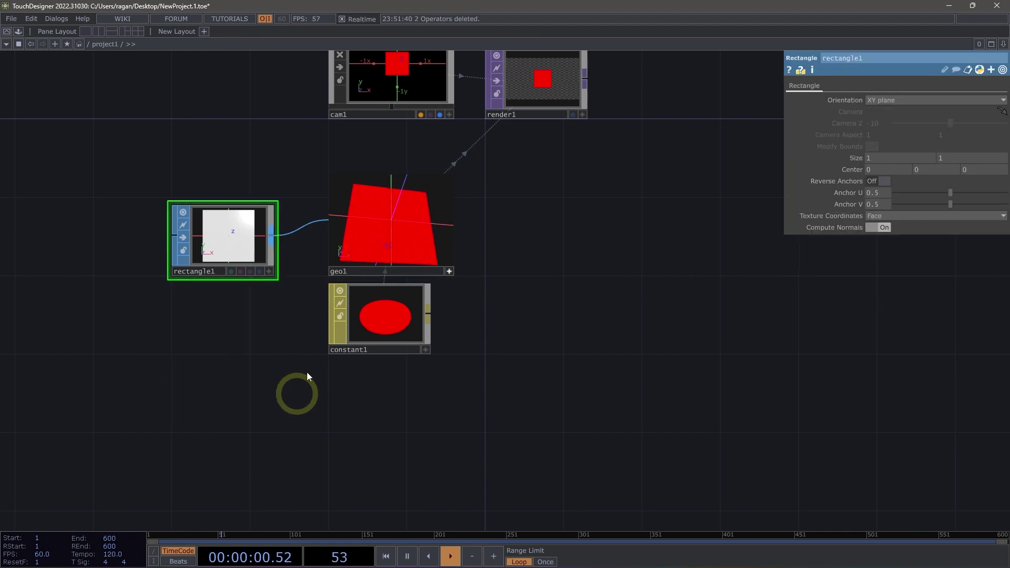
- Add a Movie File In TOP below and to the side of the rectangle node
{"action": "key", "text": "Tab"}
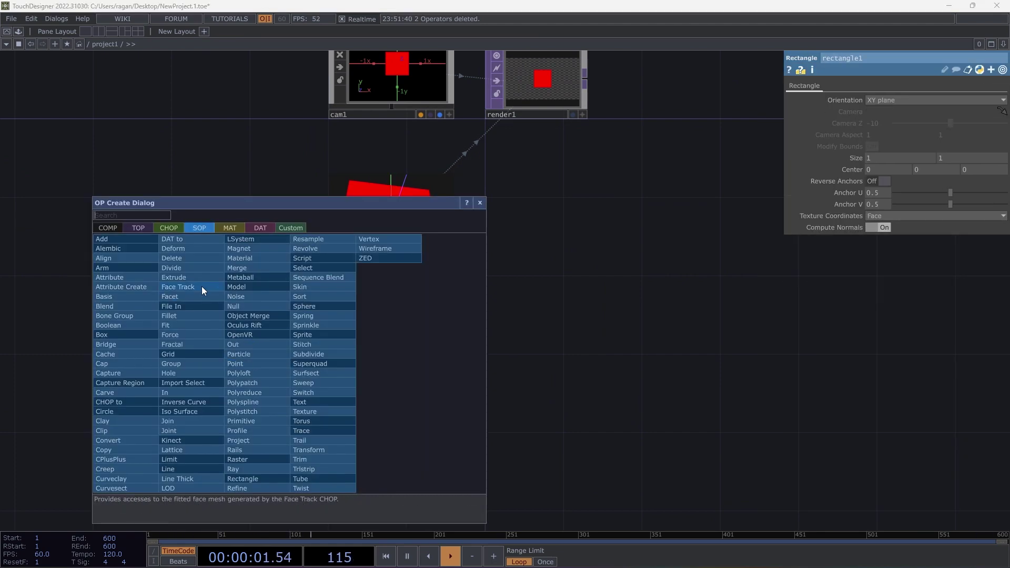
{"action": "left_click", "coordinate": [146, 232]}
{"action": "type", "text": "mov"}
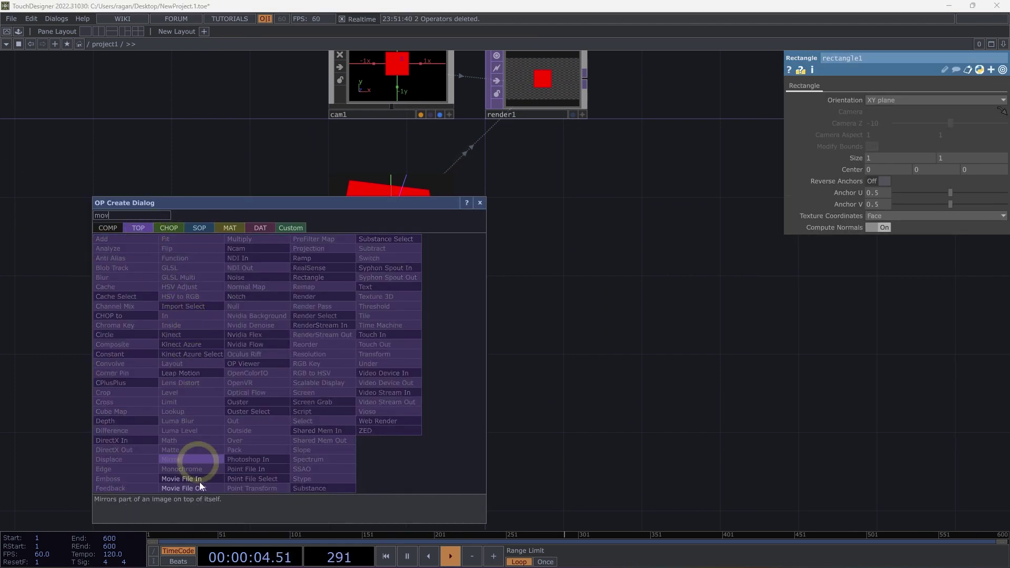
{"action": "left_click", "coordinate": [197, 480]}
{"action": "left_click", "coordinate": [70, 336]}
{"action": "left_click_drag", "start_coordinate": [70, 336], "coordinate": [61, 322]}
- Load the sample image Mettler.2.jpg into the Movie File In TOP
{"action": "left_click", "coordinate": [1002, 100]}
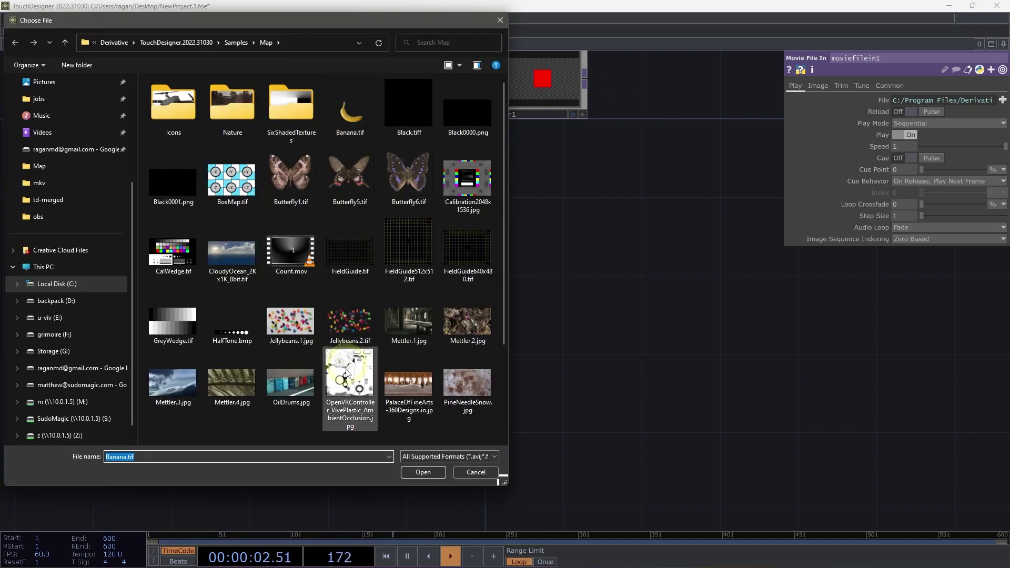
{"action": "left_click", "coordinate": [447, 329]}
{"action": "left_click", "coordinate": [421, 474]}
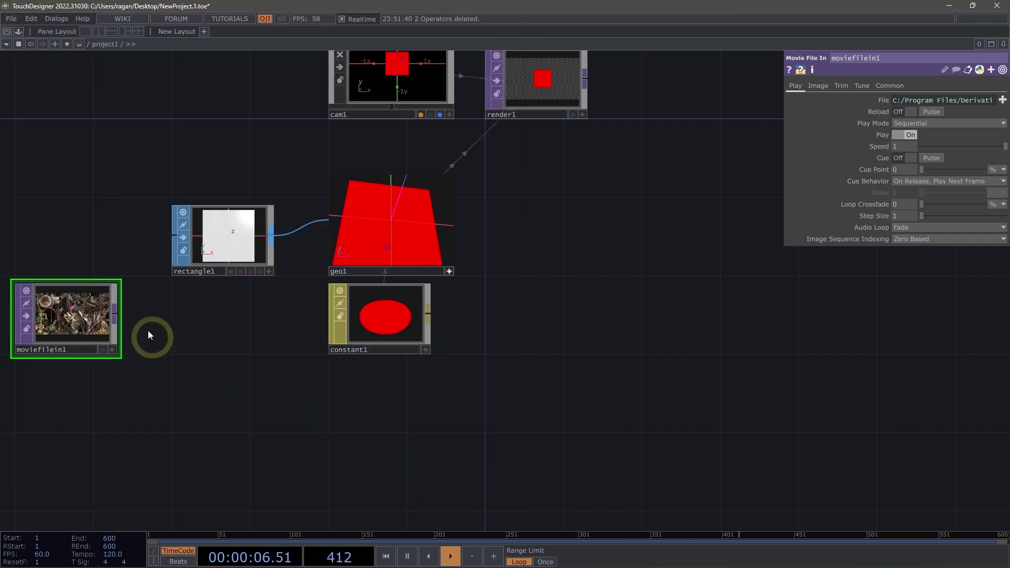
- Add a Fit TOP after moviefilein1 and move the rectangle node directly above moviefilein1
{"action": "right_click", "coordinate": [117, 314]}
{"action": "type", "text": "fit"}
{"action": "left_click", "coordinate": [85, 197]}
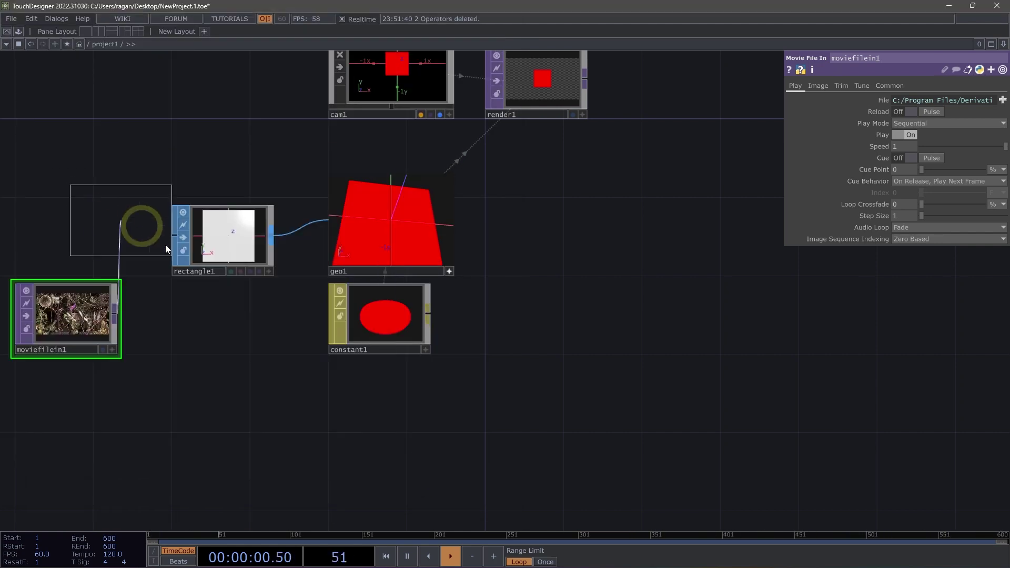
{"action": "left_click", "coordinate": [219, 322]}
{"action": "left_click_drag", "start_coordinate": [218, 323], "coordinate": [210, 323]}
{"action": "left_click_drag", "start_coordinate": [230, 239], "coordinate": [73, 240]}
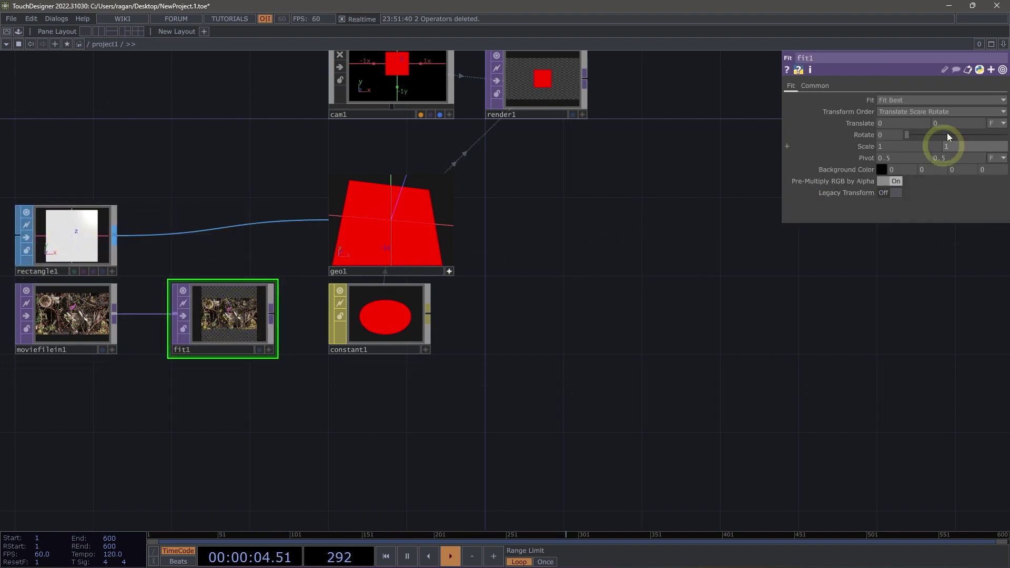
- Set fit1's fit mode to Fit Outside and add a Null TOP after it, beside the constant material
{"action": "left_click", "coordinate": [905, 100]}
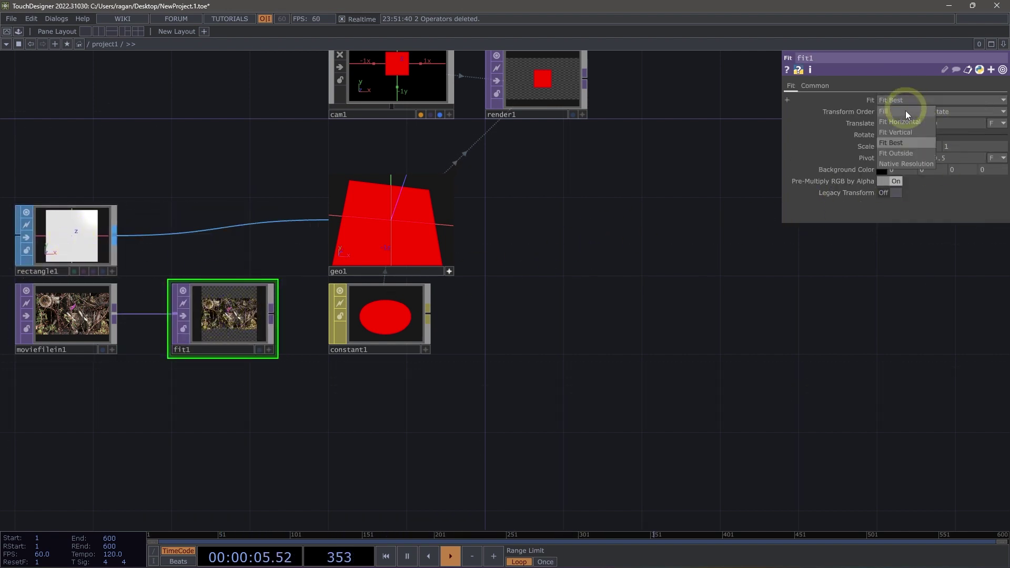
{"action": "left_click", "coordinate": [900, 152]}
{"action": "left_click_drag", "start_coordinate": [290, 422], "coordinate": [419, 422]}
{"action": "right_click_drag", "start_coordinate": [419, 406], "coordinate": [198, 319]}
{"action": "left_click_drag", "start_coordinate": [345, 326], "coordinate": [189, 326]}
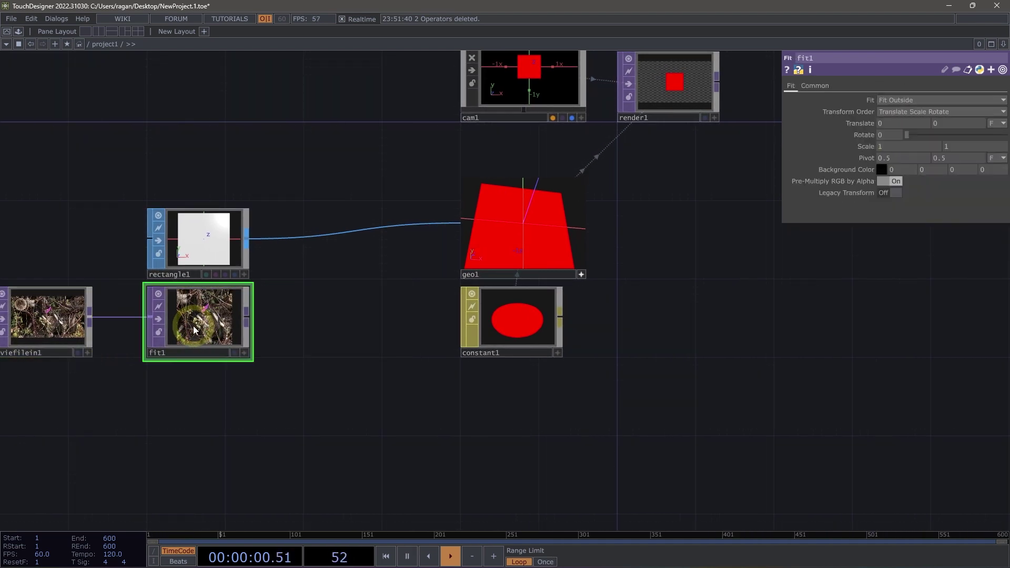
{"action": "key", "text": "alt+n"}
{"action": "left_click", "coordinate": [350, 309]}
{"action": "left_click_drag", "start_coordinate": [345, 302], "coordinate": [349, 326]}
- Change the constant1 material's color to white
{"action": "left_click", "coordinate": [526, 327]}
{"action": "left_click", "coordinate": [900, 112]}
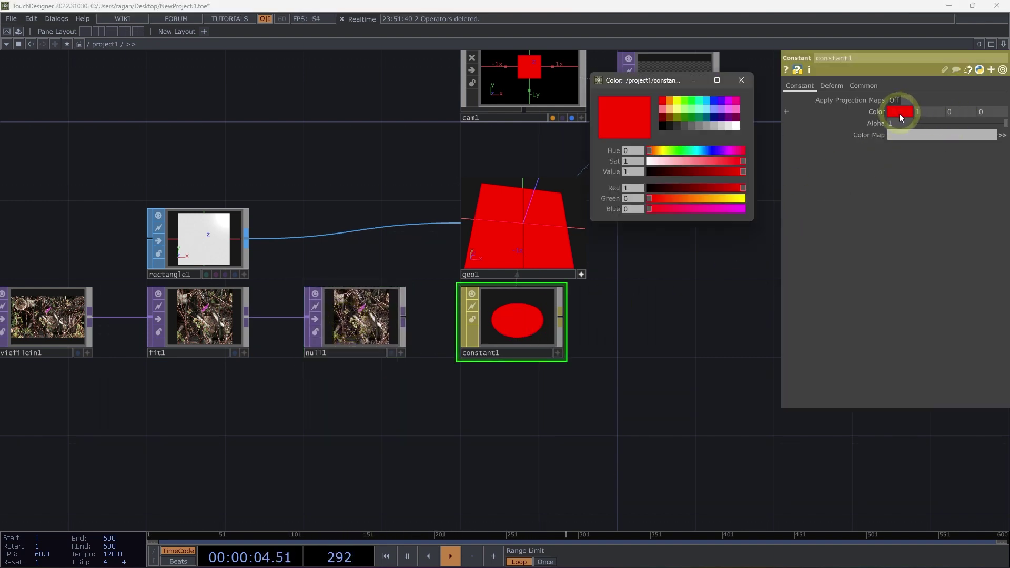
{"action": "left_click", "coordinate": [739, 128]}
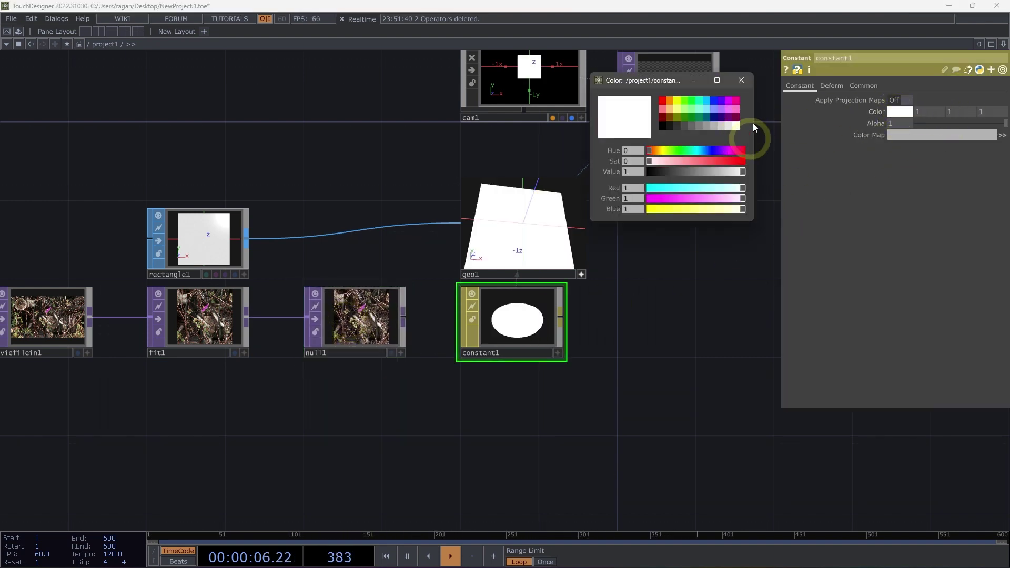
{"action": "left_click", "coordinate": [742, 80]}
- Assign null1 as constant1's Color Map, check the textured result, and deactivate geo1's viewer
{"action": "left_click_drag", "start_coordinate": [732, 145], "coordinate": [682, 189]}
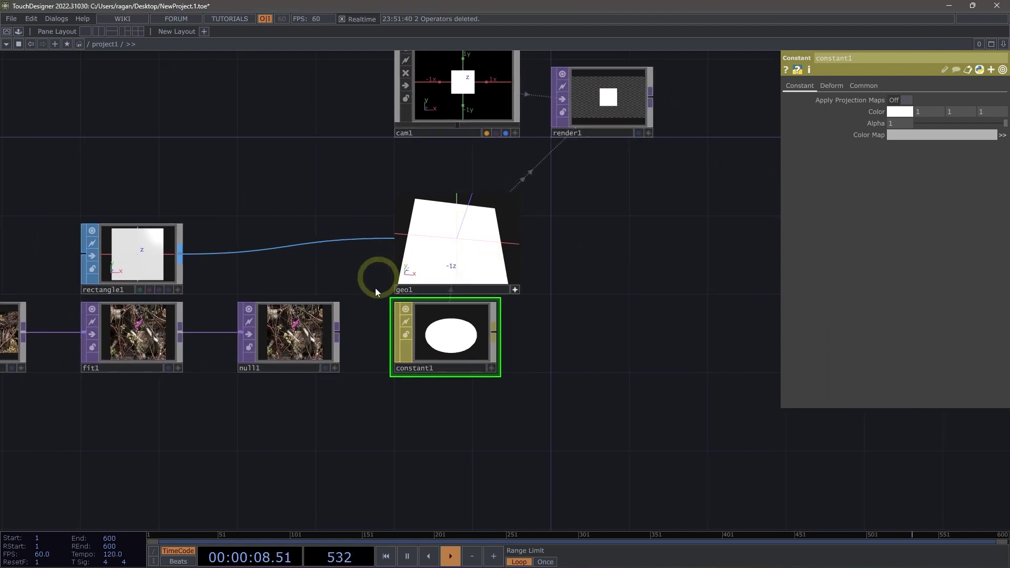
{"action": "left_click_drag", "start_coordinate": [281, 346], "coordinate": [909, 140]}
{"action": "left_click_drag", "start_coordinate": [714, 189], "coordinate": [712, 256]}
{"action": "scroll", "coordinate": [593, 244], "scroll_direction": "up", "scroll_amount": 10}
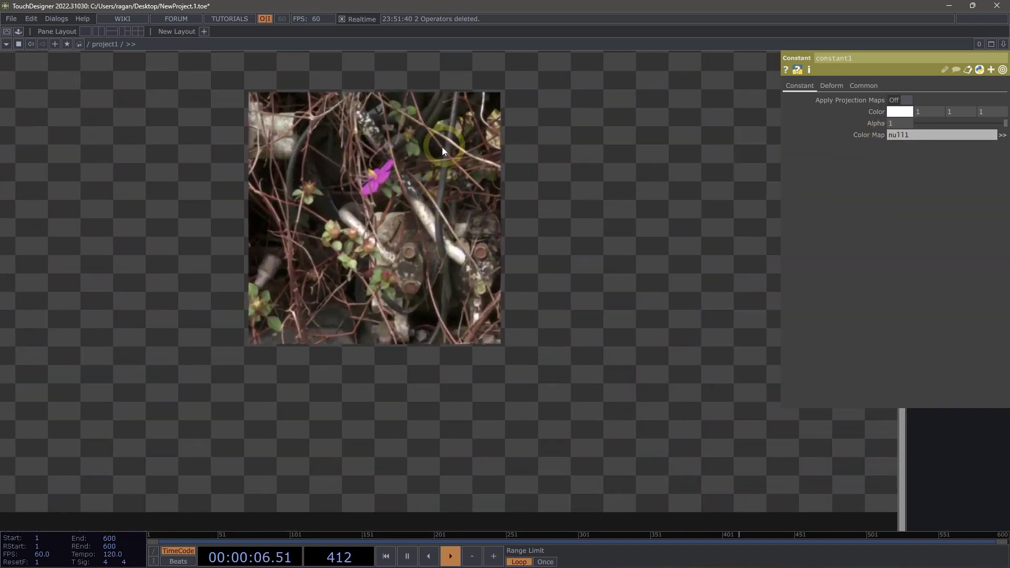
{"action": "scroll", "coordinate": [434, 221], "scroll_direction": "down", "scroll_amount": 10}
{"action": "left_click_drag", "start_coordinate": [428, 253], "coordinate": [540, 273]}
{"action": "scroll", "coordinate": [523, 268], "scroll_direction": "up", "scroll_amount": 3}
{"action": "left_click_drag", "start_coordinate": [410, 414], "coordinate": [540, 393]}
{"action": "scroll", "coordinate": [497, 405], "scroll_direction": "down", "scroll_amount": 3}
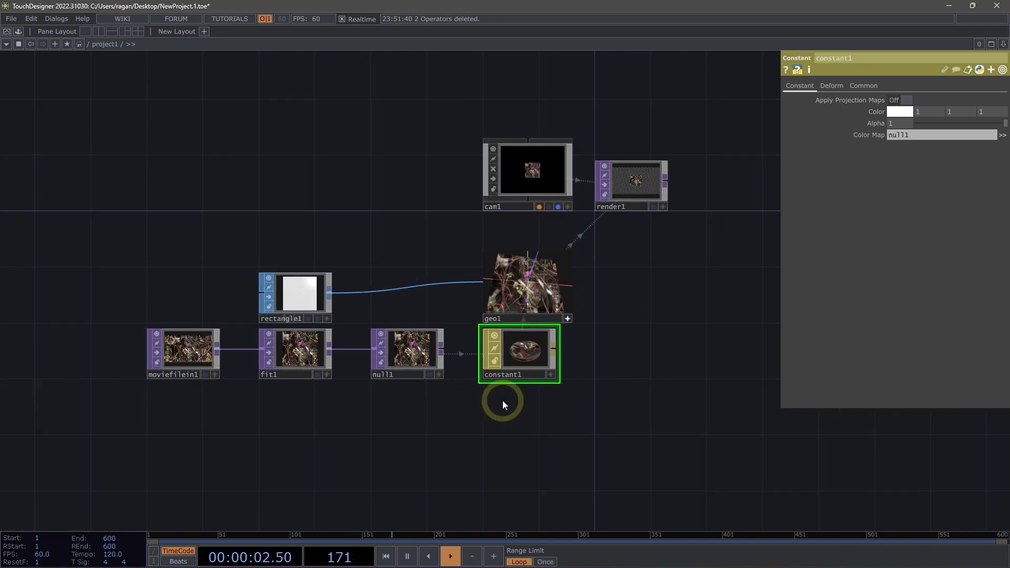
{"action": "left_click", "coordinate": [566, 319]}
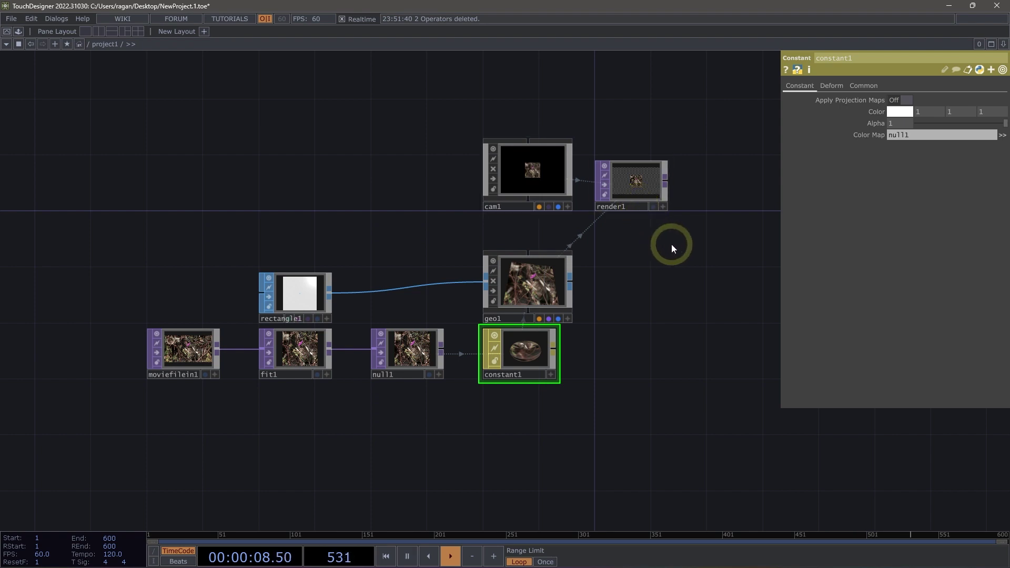
- Add a second Camera COMP in the empty area beyond the first render network
{"action": "left_click_drag", "start_coordinate": [672, 243], "coordinate": [624, 248]}
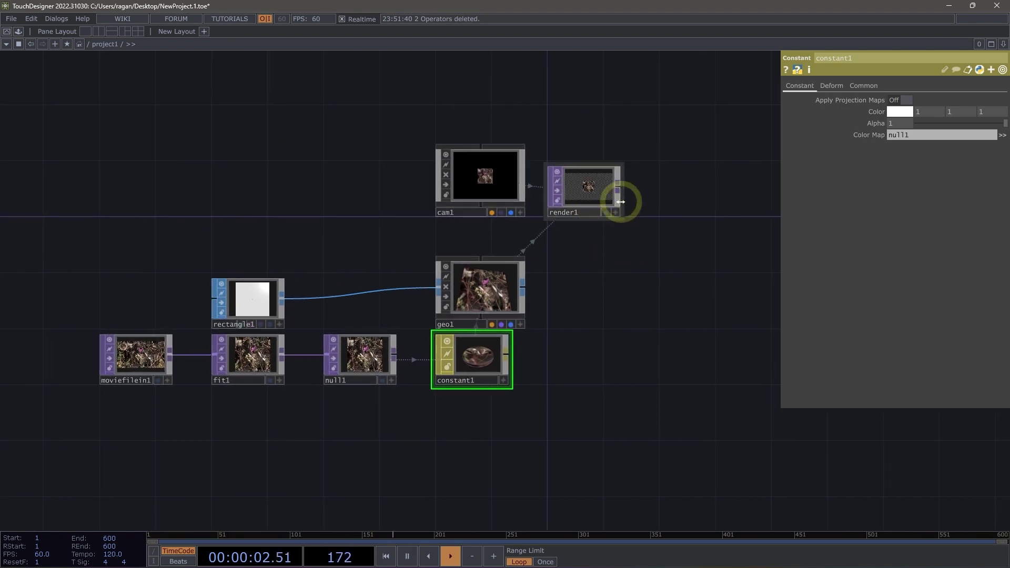
{"action": "left_click_drag", "start_coordinate": [664, 322], "coordinate": [404, 332]}
{"action": "left_click_drag", "start_coordinate": [523, 309], "coordinate": [368, 337]}
{"action": "double_click", "coordinate": [474, 251]}
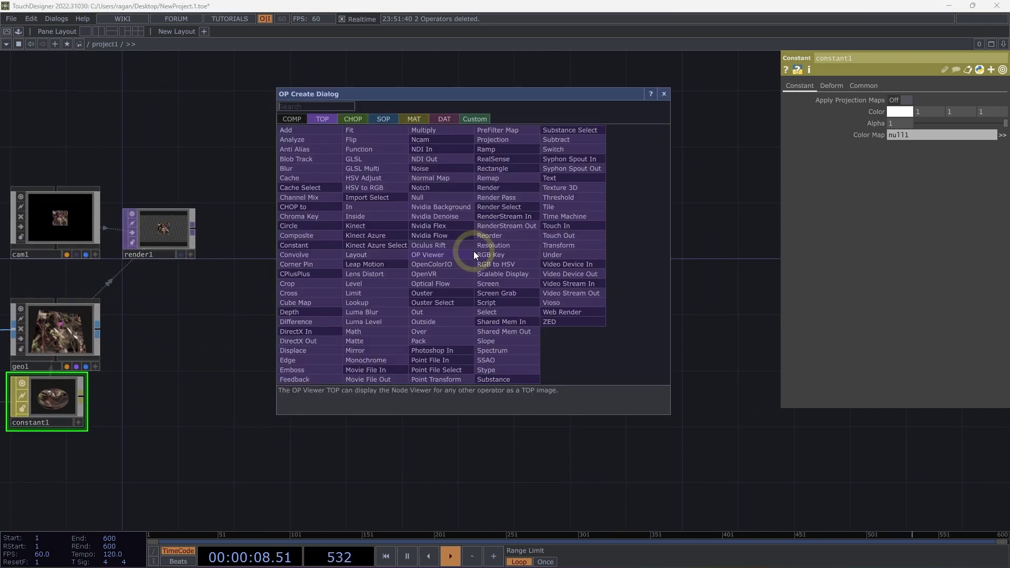
{"action": "type", "text": "cam"}
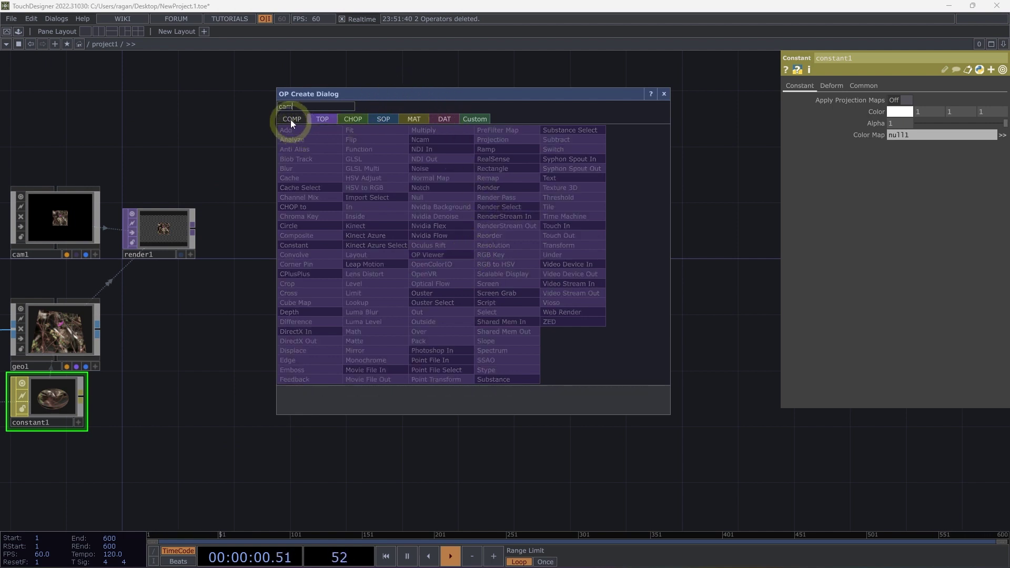
{"action": "left_click", "coordinate": [292, 119]}
{"action": "left_click", "coordinate": [305, 168]}
{"action": "left_click", "coordinate": [476, 194]}
{"action": "scroll", "coordinate": [477, 195], "scroll_direction": "up", "scroll_amount": 4}
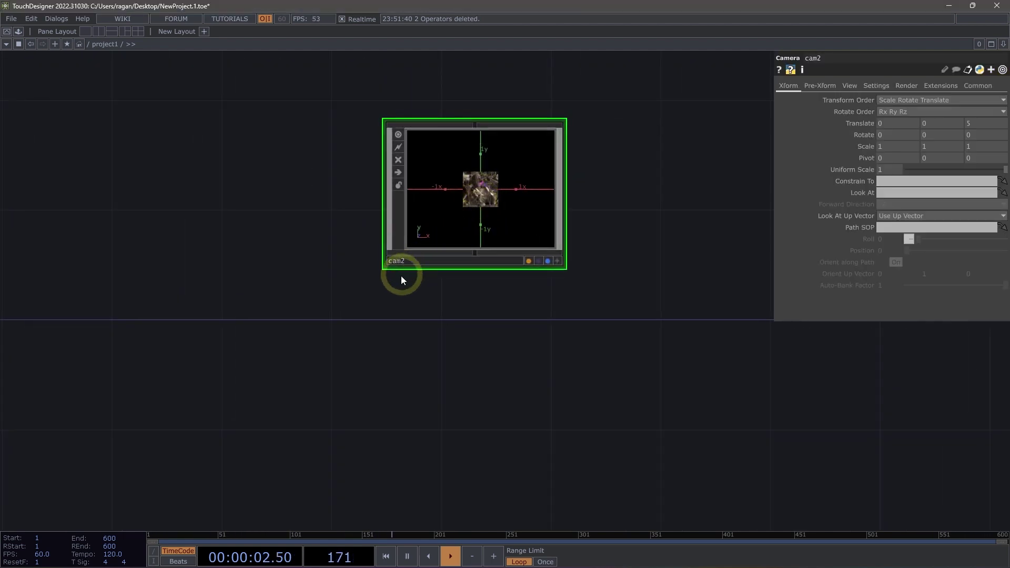
- Add a Light COMP below the cam2 node
{"action": "left_click_drag", "start_coordinate": [472, 225], "coordinate": [421, 263]}
{"action": "left_click_drag", "start_coordinate": [431, 349], "coordinate": [435, 244]}
{"action": "double_click", "coordinate": [415, 354]}
{"action": "type", "text": "ge"}
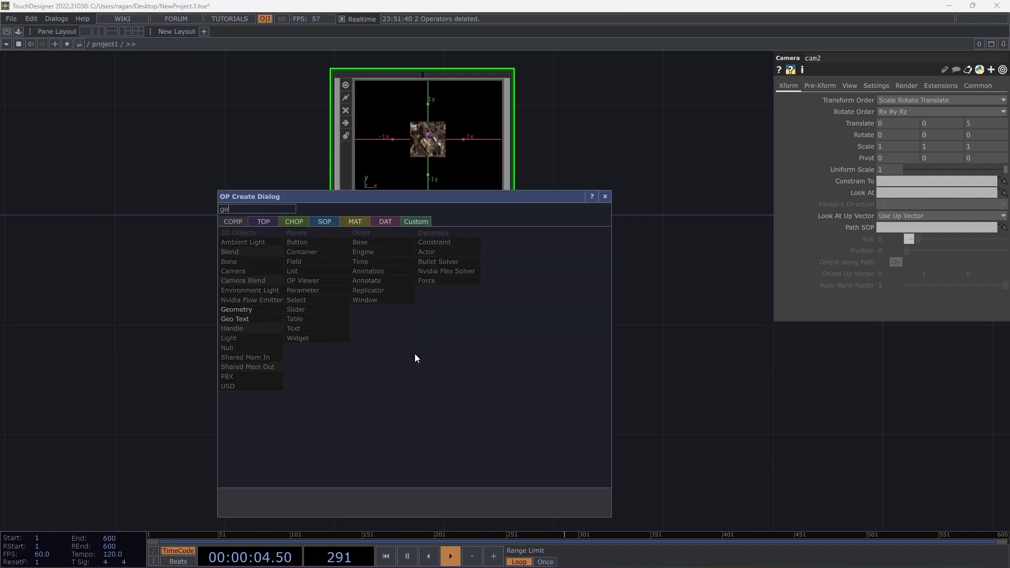
{"action": "left_click", "coordinate": [242, 337]}
{"action": "left_click", "coordinate": [453, 355]}
{"action": "left_click_drag", "start_coordinate": [453, 356], "coordinate": [415, 375]}
- Add a Torus SOP below and to the side of light1 and set its orientation to Z Axis
{"action": "left_click_drag", "start_coordinate": [425, 475], "coordinate": [364, 307]}
{"action": "scroll", "coordinate": [384, 374], "scroll_direction": "down", "scroll_amount": 2}
{"action": "double_click", "coordinate": [384, 374]}
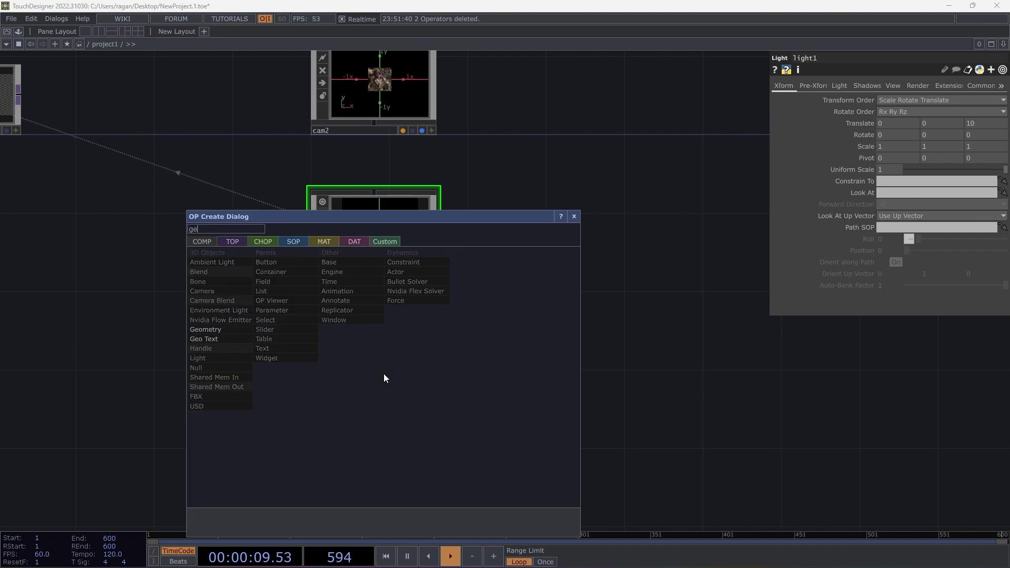
{"action": "left_click", "coordinate": [293, 243]}
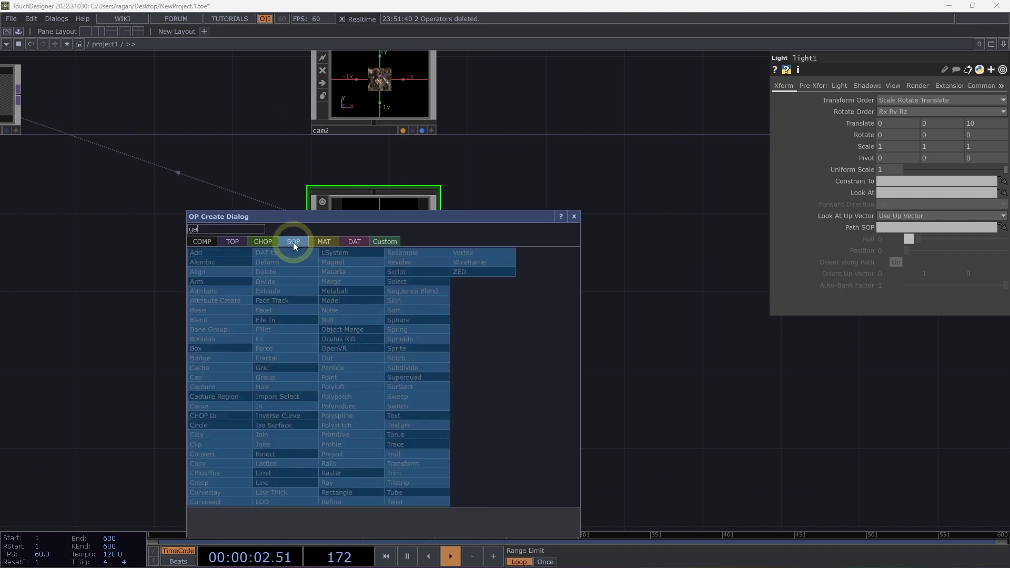
{"action": "type", "text": "tor"}
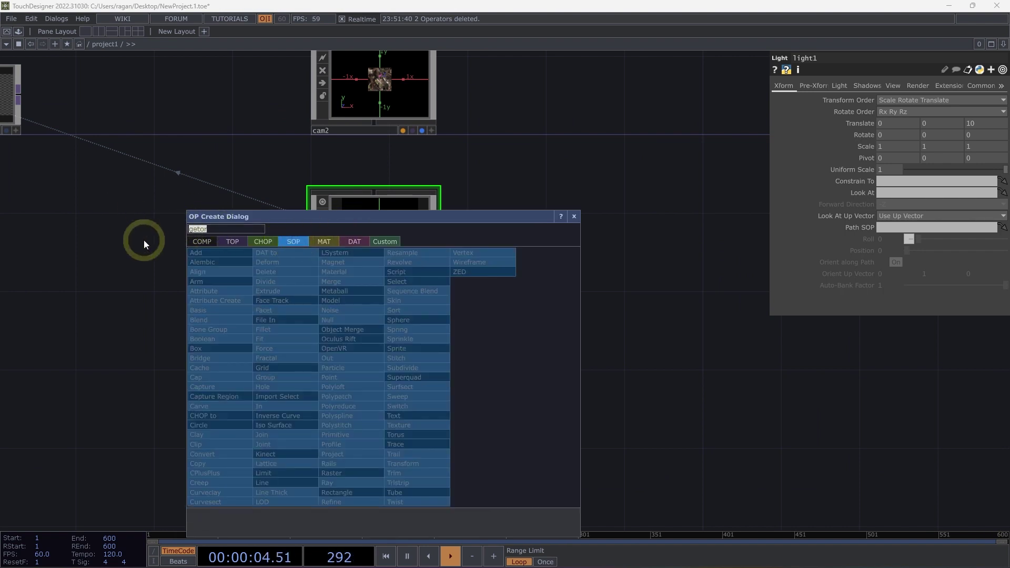
{"action": "type", "text": "tor"}
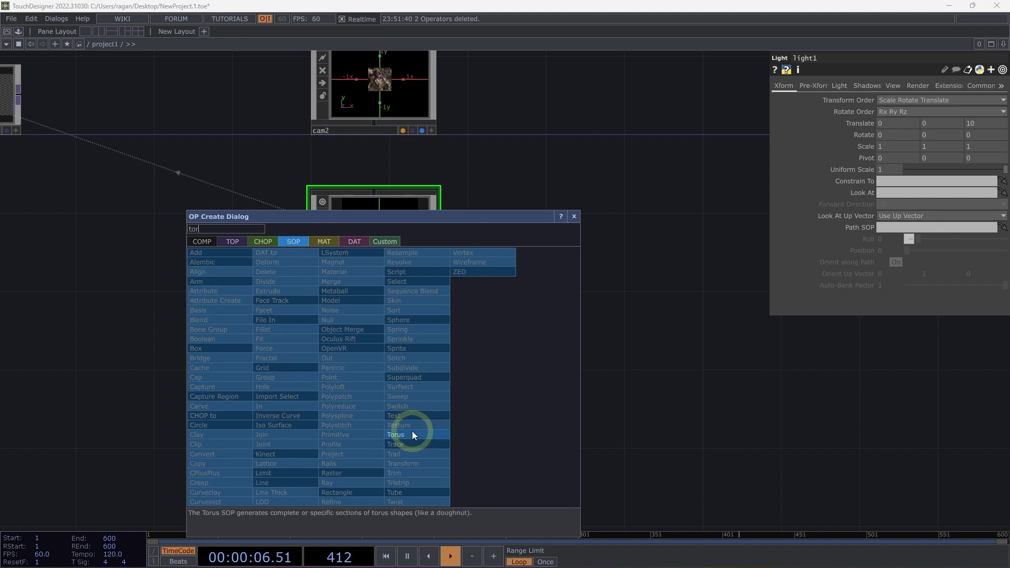
{"action": "left_click", "coordinate": [413, 434]}
{"action": "left_click", "coordinate": [205, 410]}
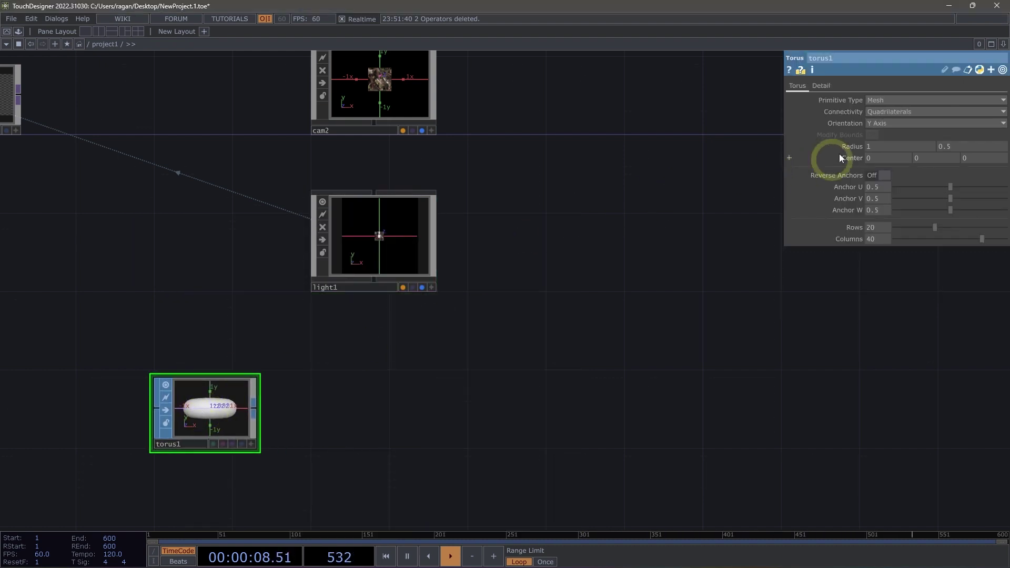
{"action": "left_click", "coordinate": [893, 121]}
{"action": "left_click", "coordinate": [886, 151]}
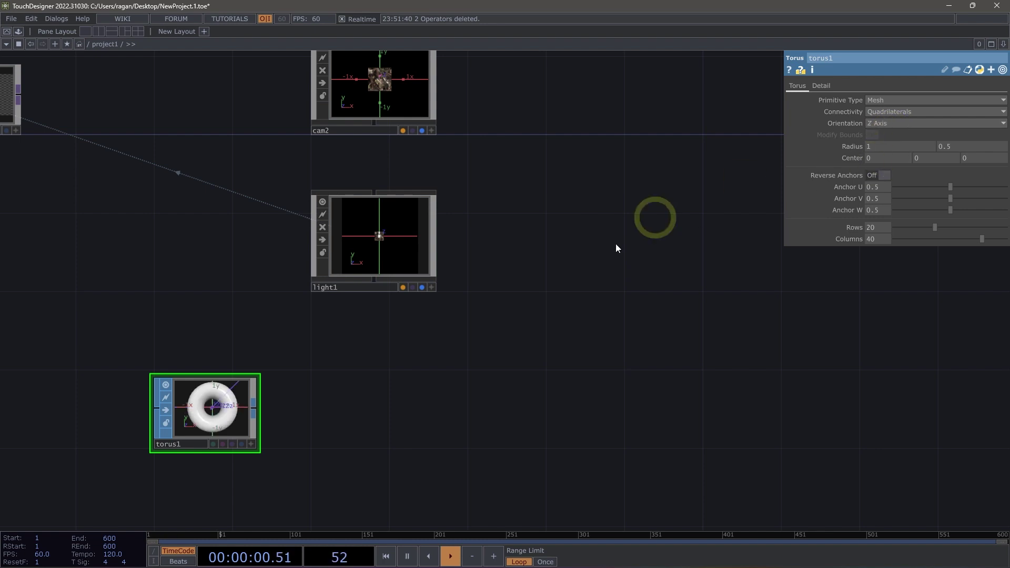
- Connect a new Geometry COMP to the torus output and place it below light1
{"action": "right_click", "coordinate": [254, 411]}
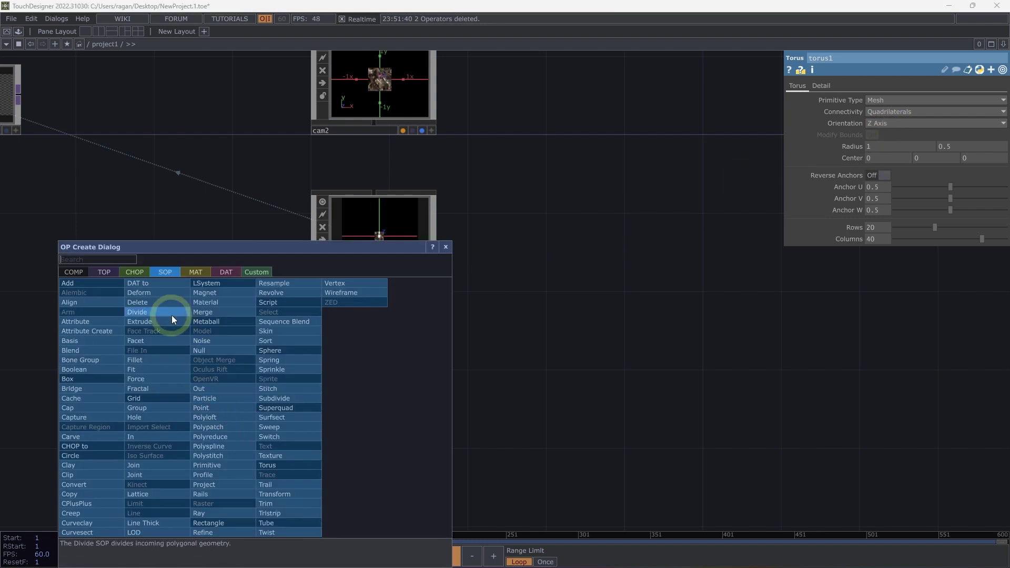
{"action": "left_click", "coordinate": [77, 272]}
{"action": "type", "text": "ge"}
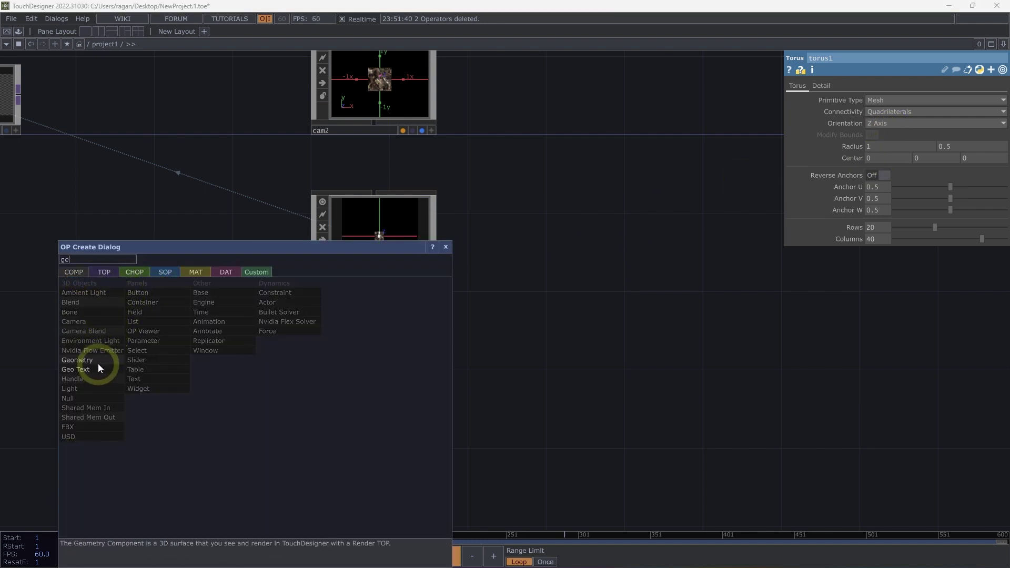
{"action": "left_click", "coordinate": [98, 363]}
{"action": "left_click", "coordinate": [372, 412]}
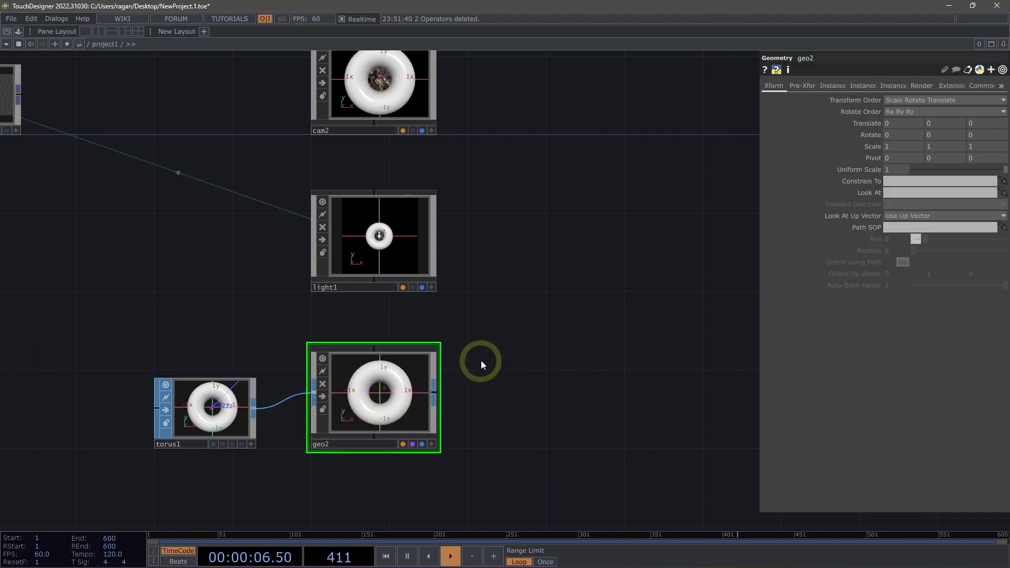
- Add a second Render TOP and place it beside cam2
{"action": "left_click_drag", "start_coordinate": [457, 372], "coordinate": [345, 410]}
{"action": "key", "text": "Tab"}
{"action": "type", "text": "re"}
{"action": "left_click", "coordinate": [259, 155]}
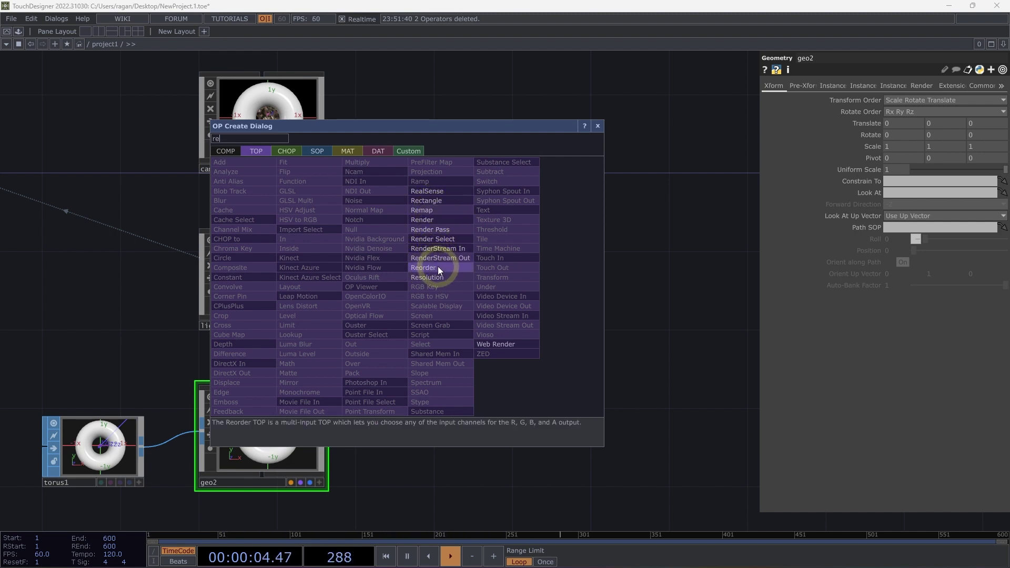
{"action": "type", "text": "r"}
{"action": "key", "text": "BackSpace"}
{"action": "type", "text": "nb"}
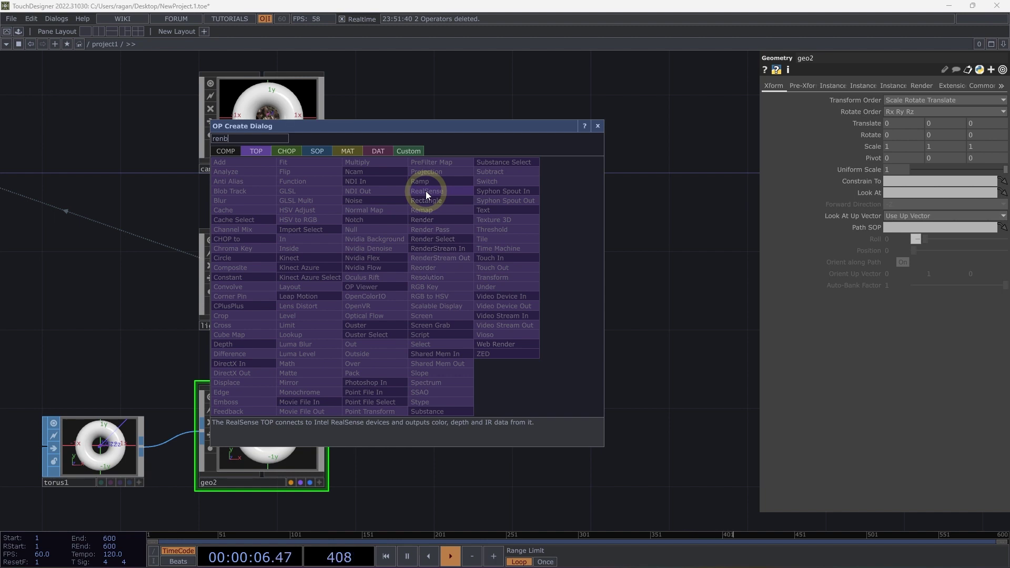
{"action": "left_click", "coordinate": [447, 221]}
{"action": "left_click", "coordinate": [382, 134]}
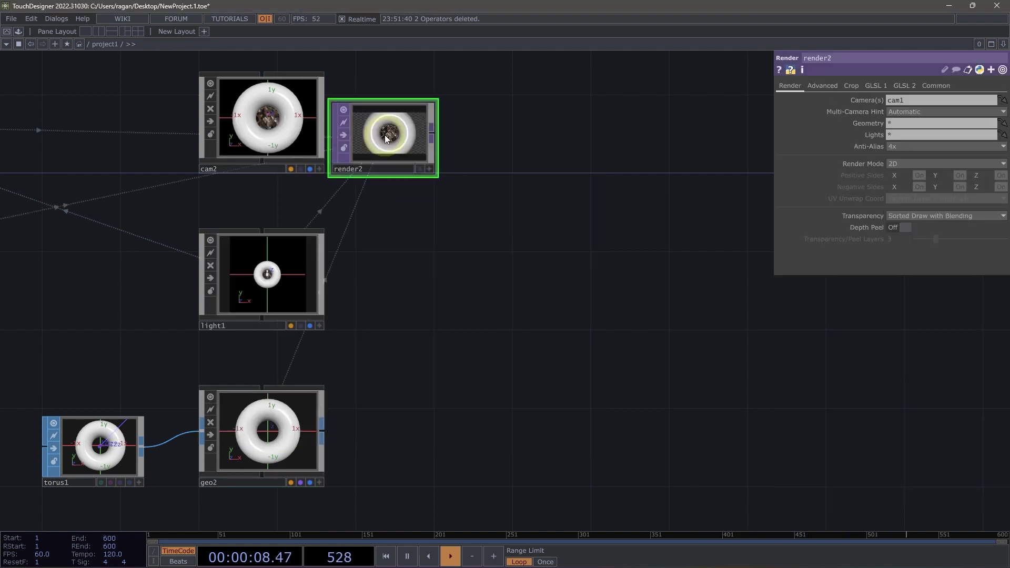
{"action": "left_click_drag", "start_coordinate": [382, 134], "coordinate": [411, 130]}
- Assign cam2, light1 and geo2 as render2's camera, light and geometry, and check the render
{"action": "left_click_drag", "start_coordinate": [260, 136], "coordinate": [397, 147]}
{"action": "left_click", "coordinate": [410, 132]}
{"action": "left_click_drag", "start_coordinate": [317, 235], "coordinate": [400, 139]}
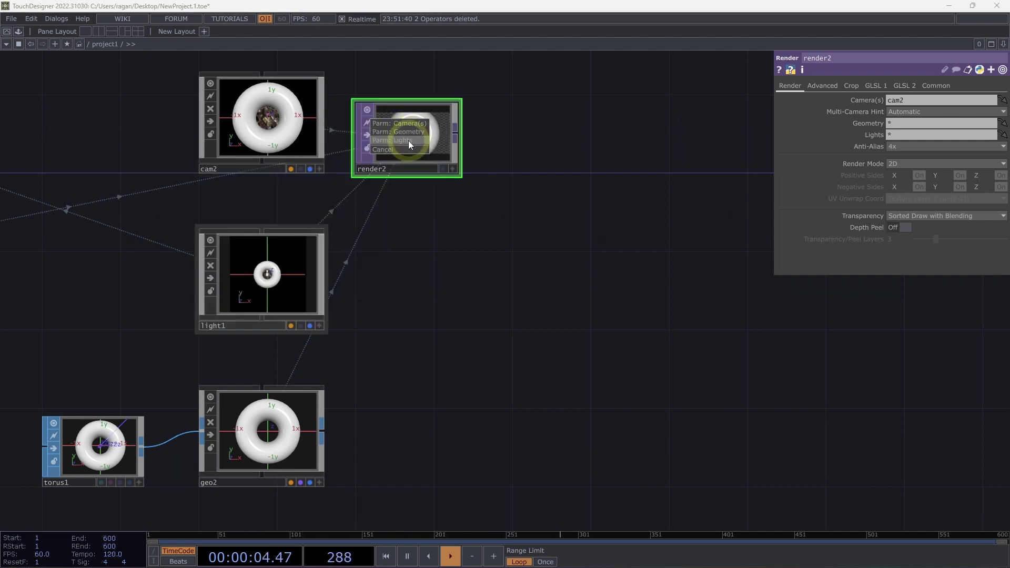
{"action": "left_click", "coordinate": [408, 140]}
{"action": "left_click_drag", "start_coordinate": [308, 395], "coordinate": [425, 136]}
{"action": "left_click", "coordinate": [429, 134]}
{"action": "scroll", "coordinate": [430, 200], "scroll_direction": "up", "scroll_amount": 5}
{"action": "scroll", "coordinate": [431, 221], "scroll_direction": "down", "scroll_amount": 5}
- Add a Phong MAT beside the geo2 node
{"action": "left_click_drag", "start_coordinate": [431, 266], "coordinate": [429, 226]}
{"action": "left_click", "coordinate": [291, 302]}
{"action": "left_click_drag", "start_coordinate": [411, 410], "coordinate": [407, 345]}
{"action": "key", "text": "Tab"}
{"action": "key", "text": "Tab"}
{"action": "key", "text": "Tab"}
{"action": "key", "text": "Tab"}
{"action": "type", "text": "phon"}
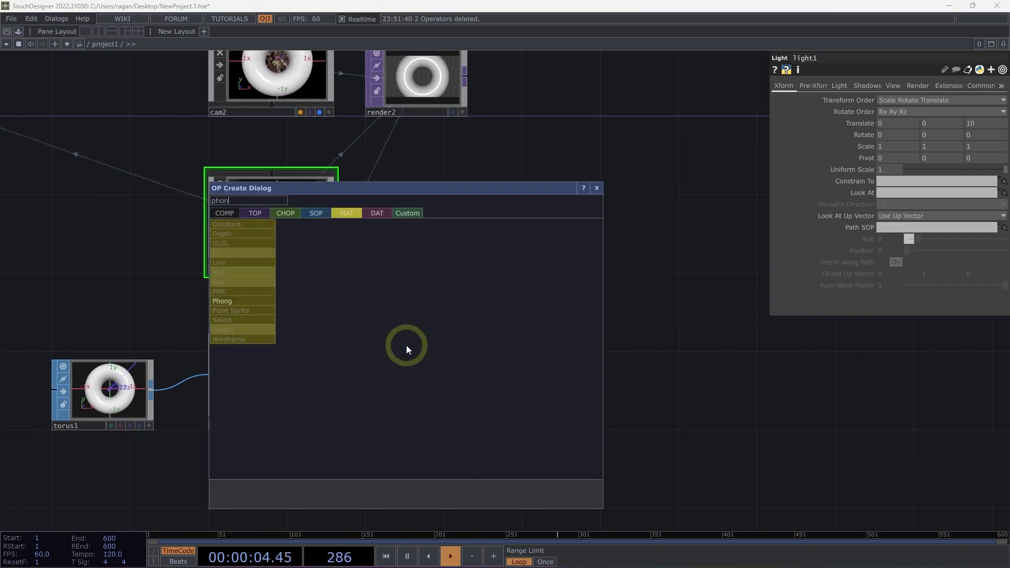
{"action": "left_click", "coordinate": [248, 302]}
{"action": "left_click", "coordinate": [421, 390]}
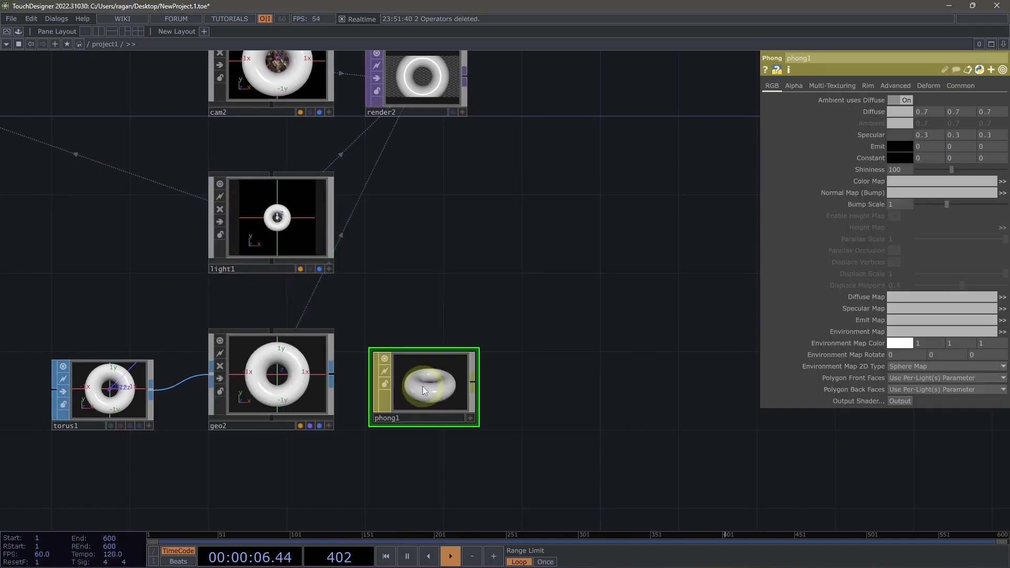
- Assign the phong1 material to geo2
{"action": "left_click_drag", "start_coordinate": [383, 313], "coordinate": [379, 343]}
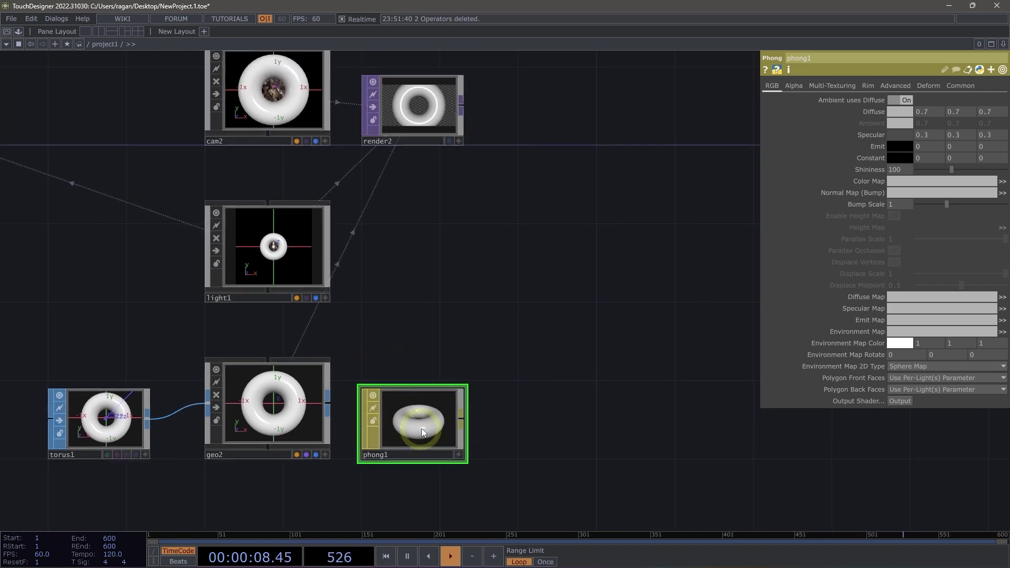
{"action": "left_click_drag", "start_coordinate": [424, 426], "coordinate": [283, 393]}
{"action": "left_click", "coordinate": [290, 384]}
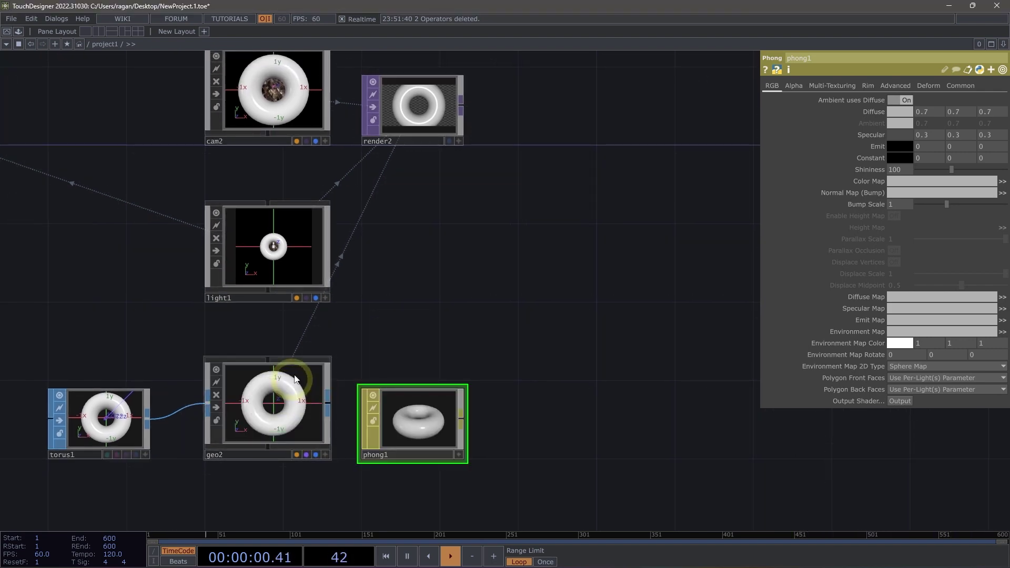
- Set light1's Z translation to 2 and check the lighting on the torus render
{"action": "left_click_drag", "start_coordinate": [409, 306], "coordinate": [342, 424]}
{"action": "left_click", "coordinate": [234, 347]}
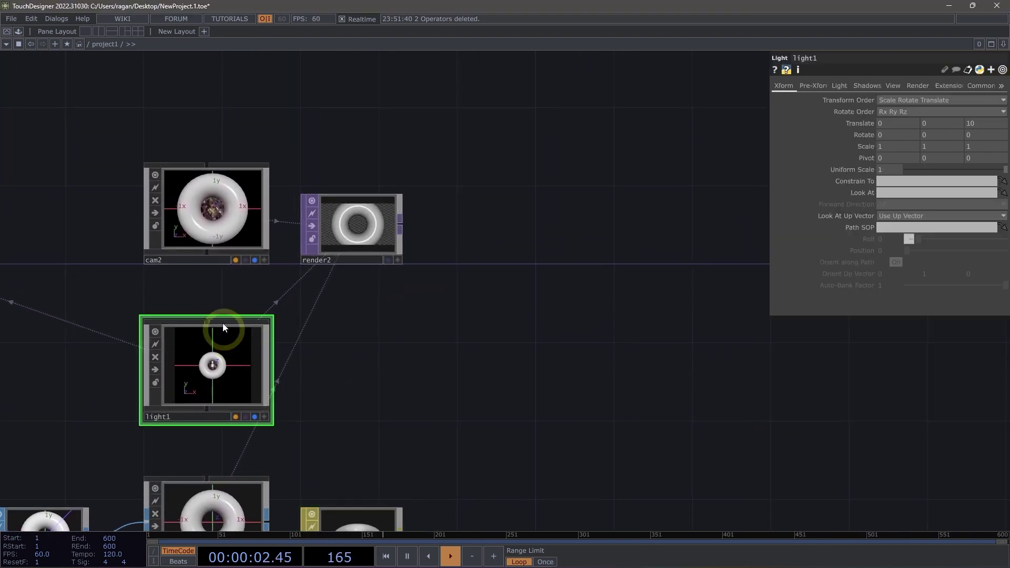
{"action": "scroll", "coordinate": [222, 316], "scroll_direction": "up", "scroll_amount": 3}
{"action": "middle_click_drag", "start_coordinate": [988, 124], "coordinate": [755, 119]}
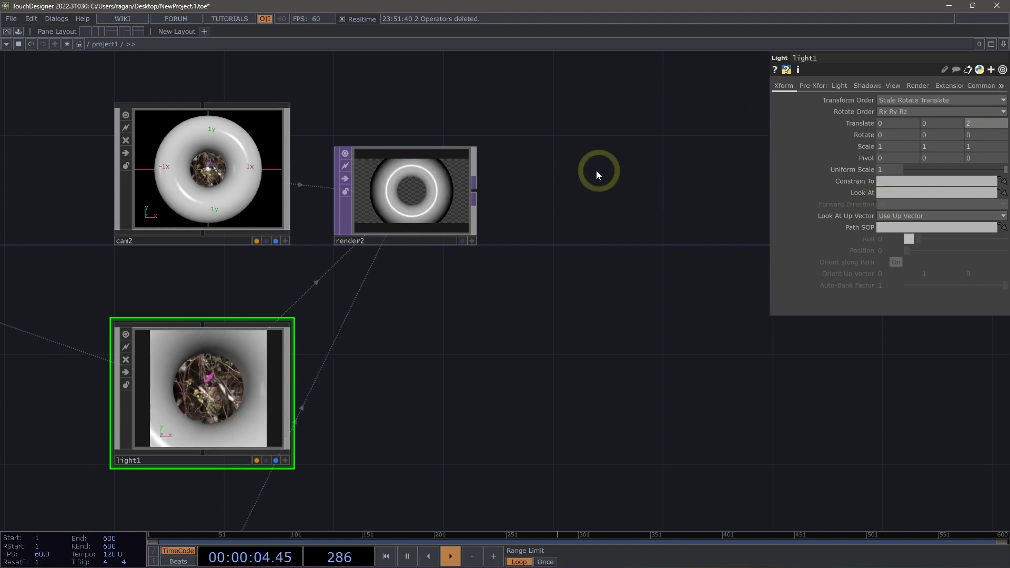
{"action": "scroll", "coordinate": [526, 190], "scroll_direction": "up", "scroll_amount": 4}
{"action": "scroll", "coordinate": [488, 196], "scroll_direction": "down", "scroll_amount": 3}
- Enable Rim Light 1 on the phong1 material
{"action": "left_click_drag", "start_coordinate": [484, 314], "coordinate": [469, 108]}
{"action": "scroll", "coordinate": [453, 233], "scroll_direction": "down", "scroll_amount": 2}
{"action": "left_click", "coordinate": [468, 377]}
{"action": "left_click_drag", "start_coordinate": [519, 221], "coordinate": [530, 351]}
{"action": "scroll", "coordinate": [489, 177], "scroll_direction": "up", "scroll_amount": 4}
{"action": "scroll", "coordinate": [500, 178], "scroll_direction": "up", "scroll_amount": 5}
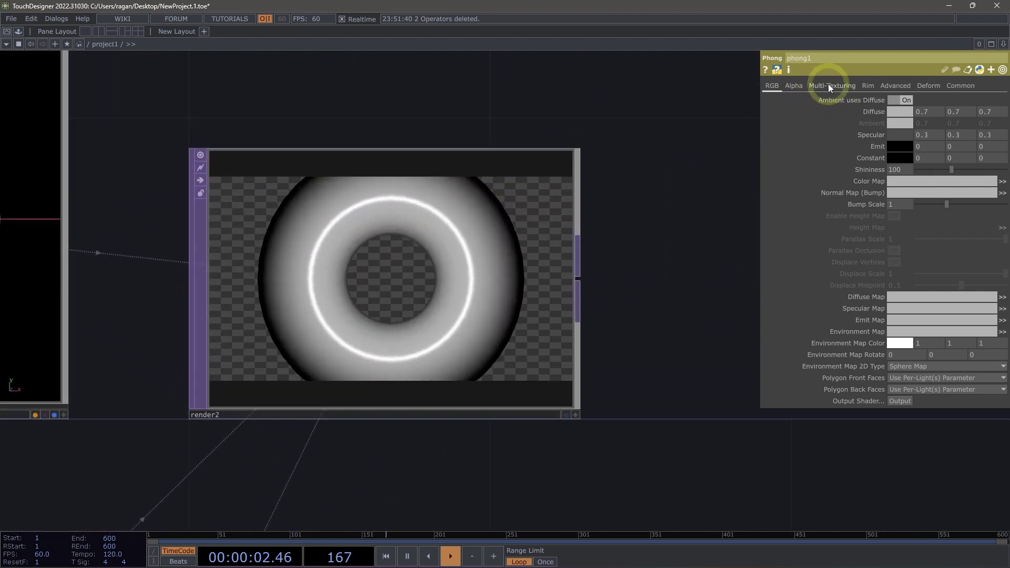
{"action": "left_click", "coordinate": [867, 85]}
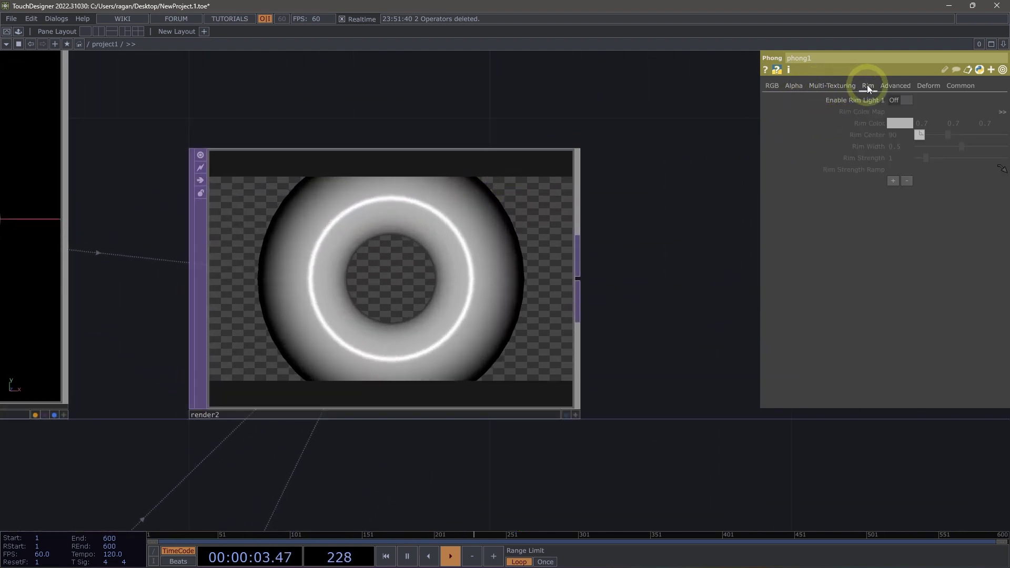
{"action": "left_click", "coordinate": [895, 100]}
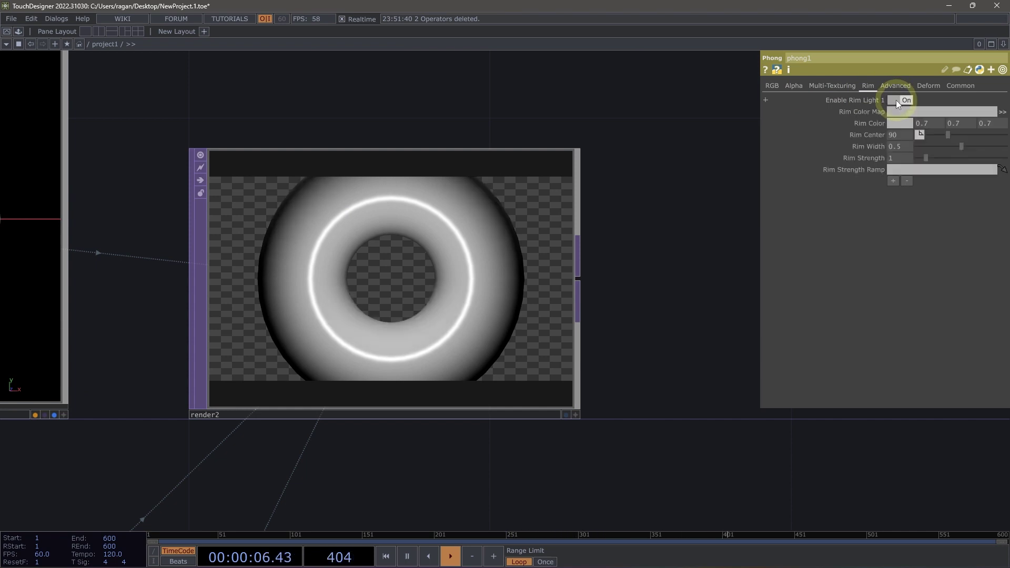
- Set phong1's rim color to magenta-pink (1, 0, 0.55294), with rim center 122 and rim width 0.577
{"action": "left_click", "coordinate": [903, 124]}
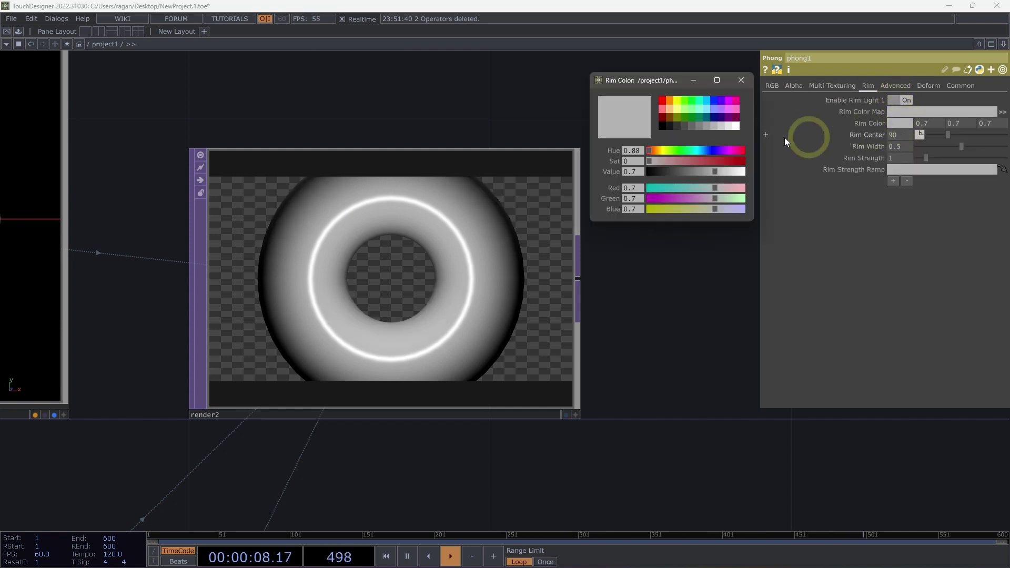
{"action": "left_click", "coordinate": [737, 101]}
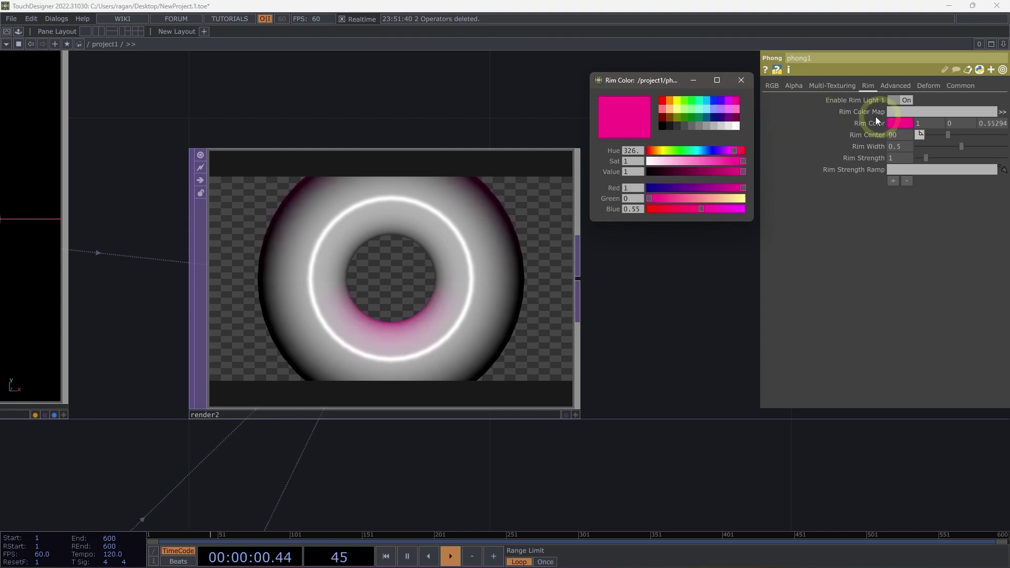
{"action": "left_click_drag", "start_coordinate": [949, 129], "coordinate": [967, 144]}
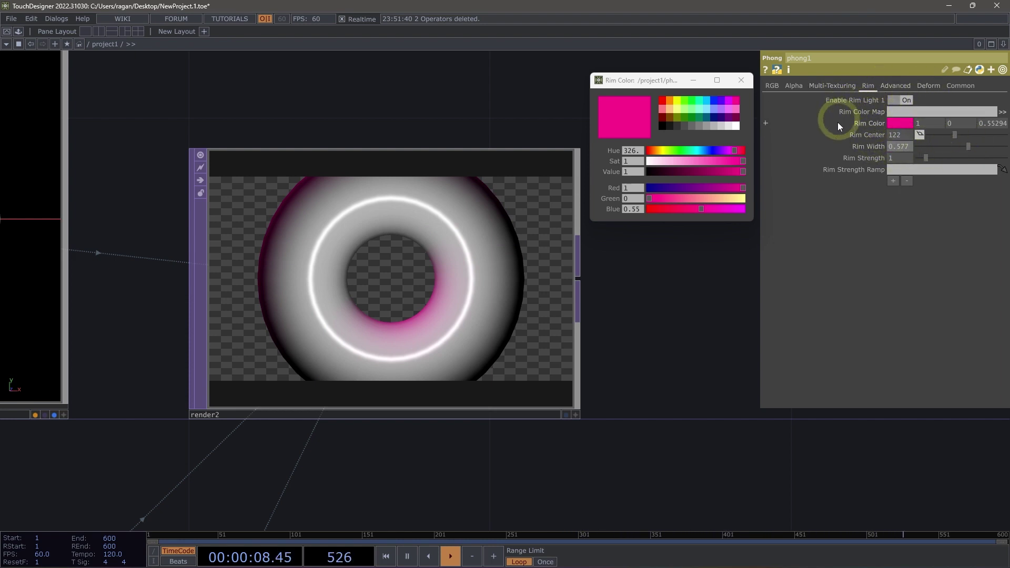
{"action": "left_click", "coordinate": [774, 87]}
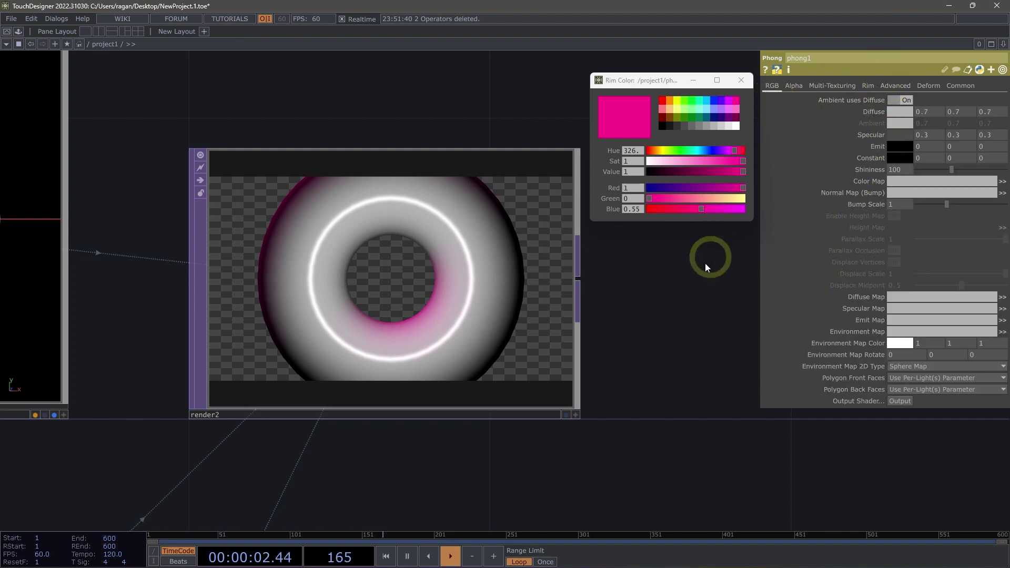
{"action": "left_click_drag", "start_coordinate": [634, 268], "coordinate": [558, 236]}
{"action": "scroll", "coordinate": [556, 236], "scroll_direction": "down", "scroll_amount": 4}
{"action": "left_click_drag", "start_coordinate": [605, 307], "coordinate": [517, 307]}
{"action": "left_click", "coordinate": [742, 80]}
- Add a new Camera COMP in an empty area of the network
{"action": "left_click", "coordinate": [677, 163]}
{"action": "left_click_drag", "start_coordinate": [685, 283], "coordinate": [323, 283]}
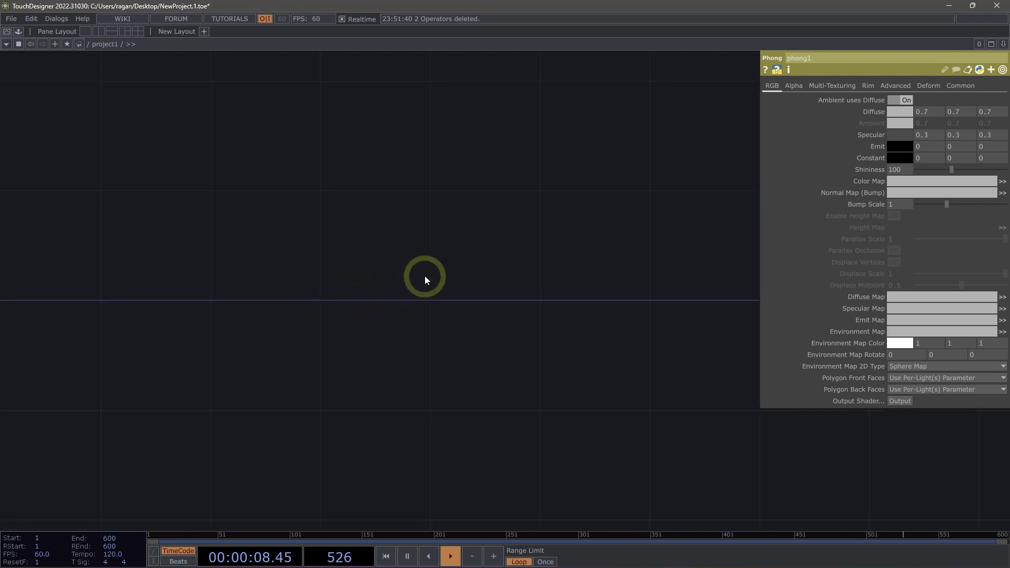
{"action": "left_click_drag", "start_coordinate": [425, 278], "coordinate": [395, 244]}
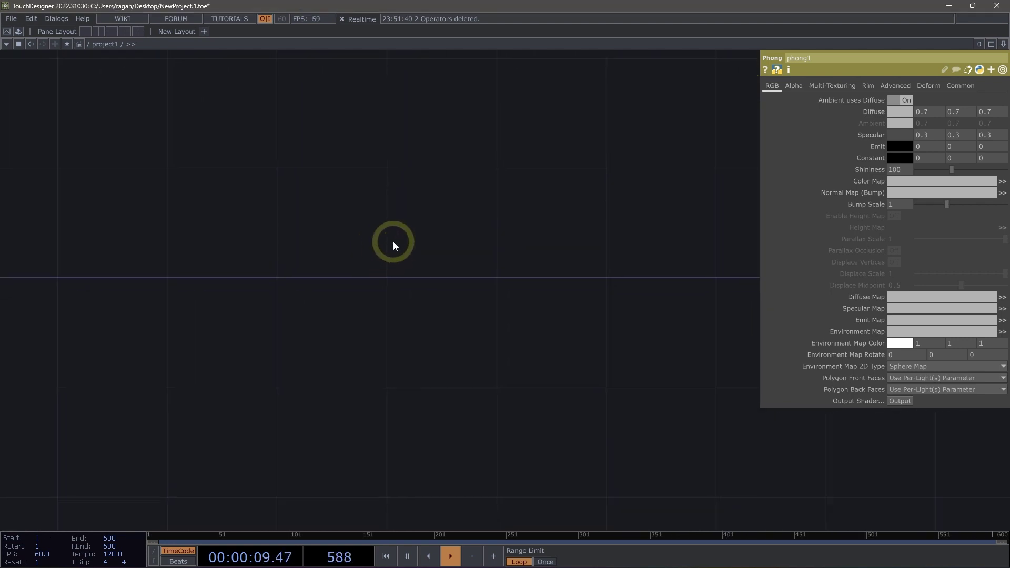
{"action": "double_click", "coordinate": [428, 236]}
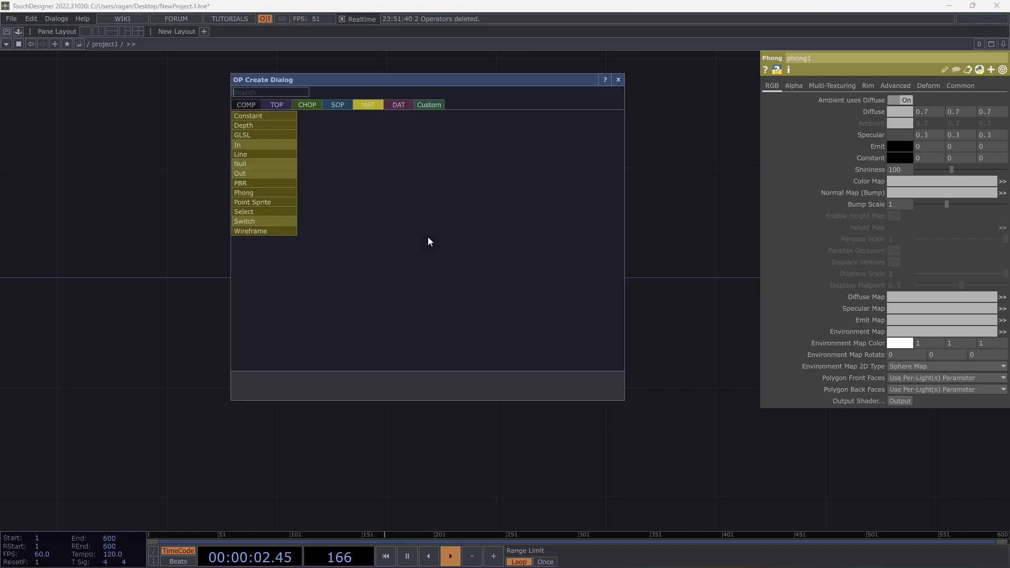
{"action": "key", "text": "shift+Tab"}
{"action": "key", "text": "shift+Tab"}
{"action": "key", "text": "shift+Tab"}
{"action": "key", "text": "shift+Tab"}
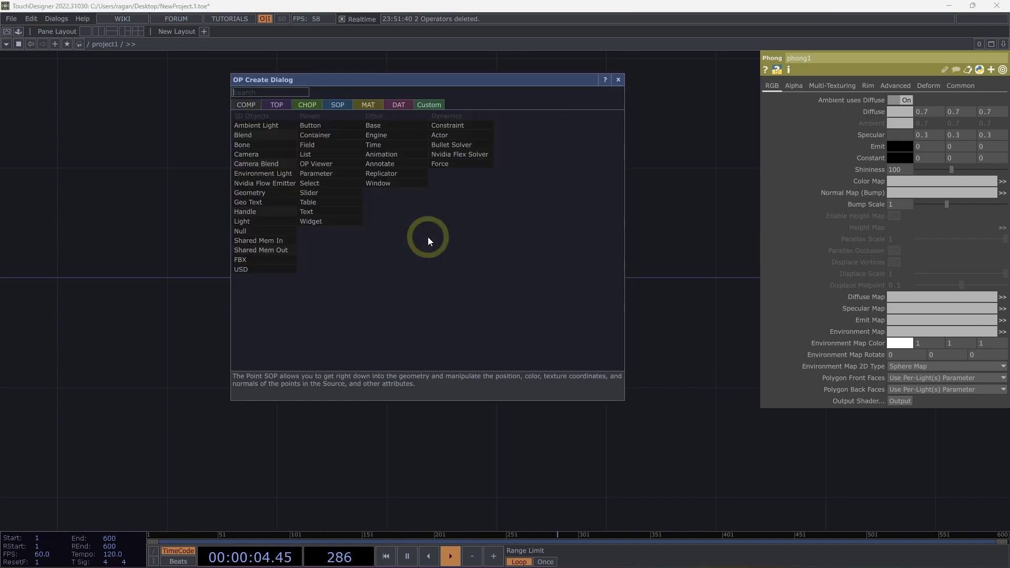
{"action": "left_click", "coordinate": [262, 154]}
{"action": "left_click", "coordinate": [267, 336]}
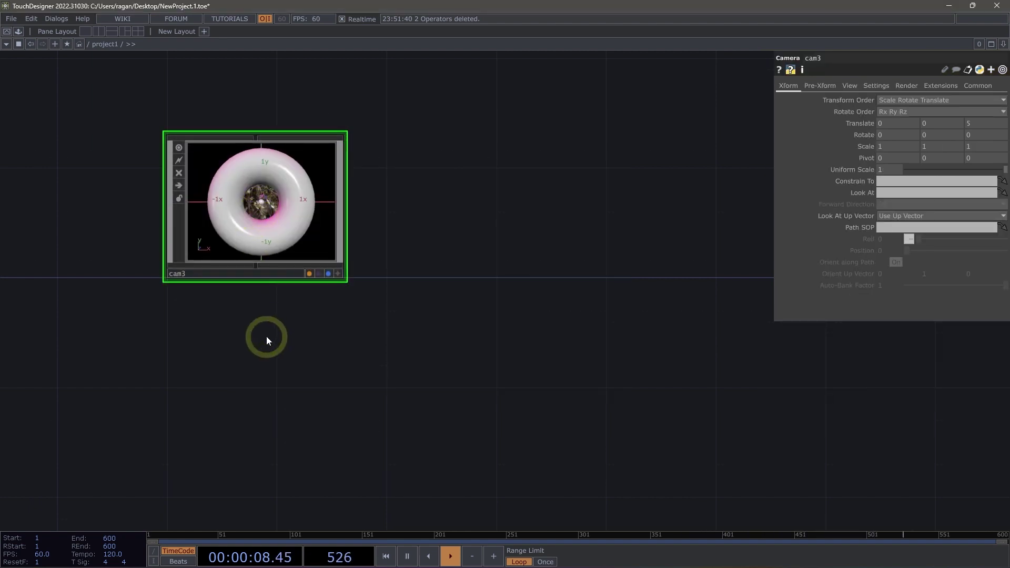
- Add a Torus SOP below the cam3 node and set its orientation to Z Axis
{"action": "key", "text": "Tab"}
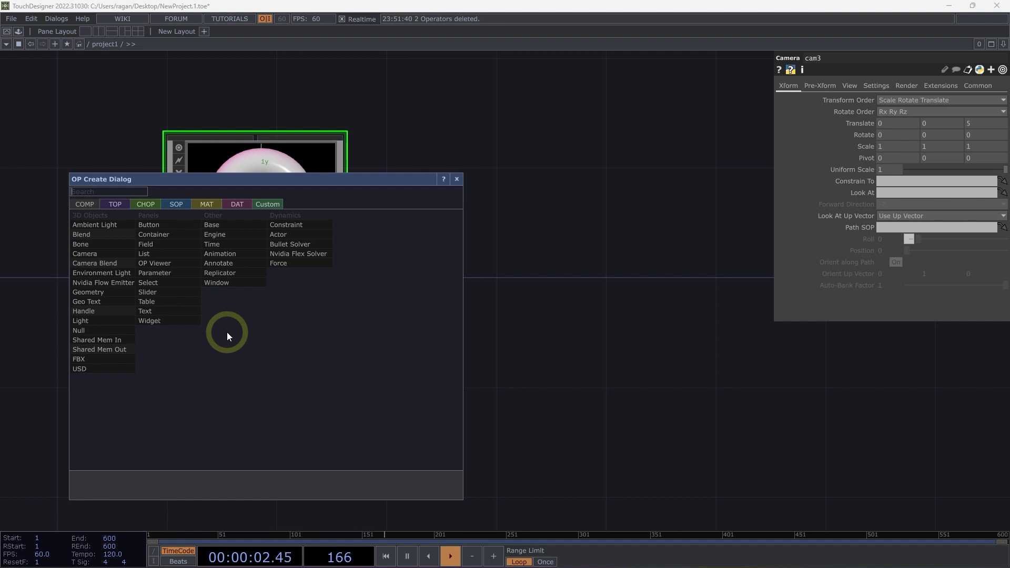
{"action": "left_click", "coordinate": [177, 205]}
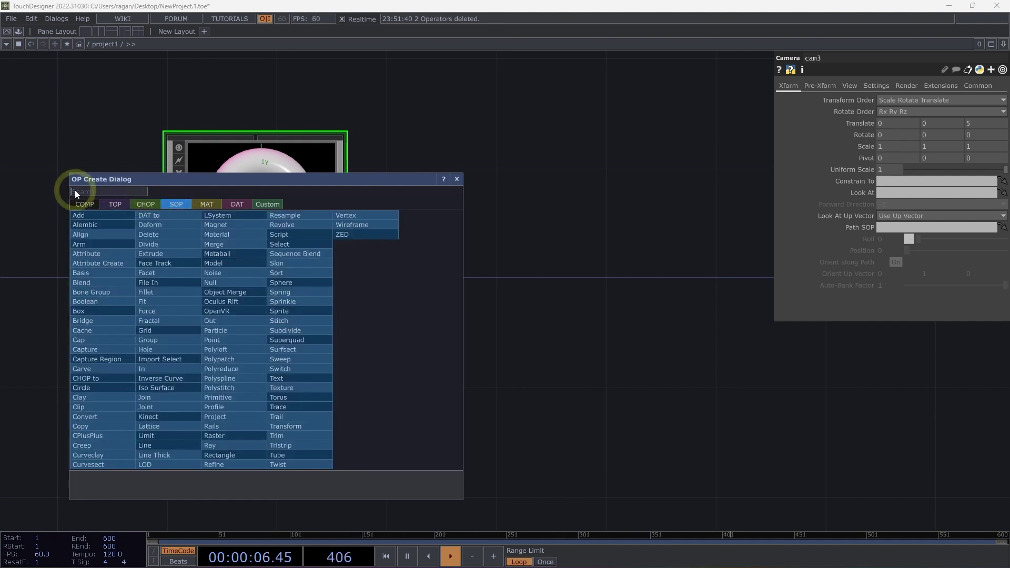
{"action": "left_click", "coordinate": [306, 388]}
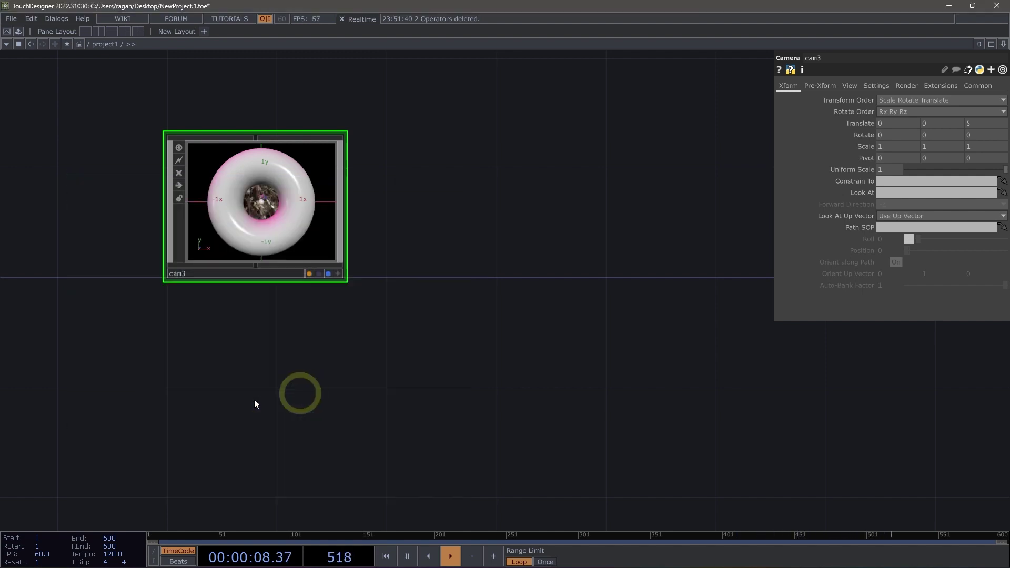
{"action": "key", "text": "Escape"}
{"action": "key", "text": "Tab"}
{"action": "type", "text": "tior"}
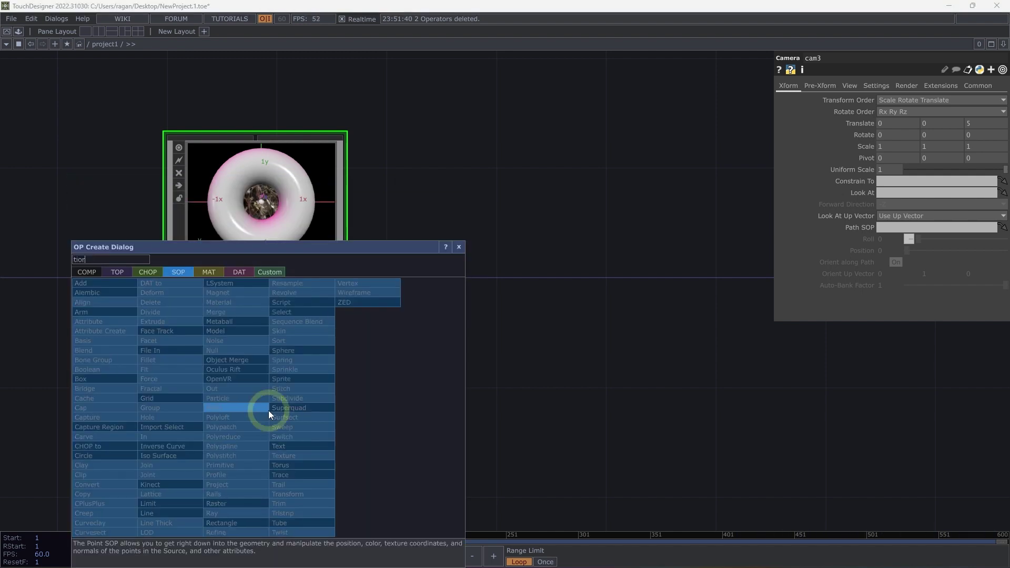
{"action": "left_click", "coordinate": [295, 465]}
{"action": "left_click", "coordinate": [131, 365]}
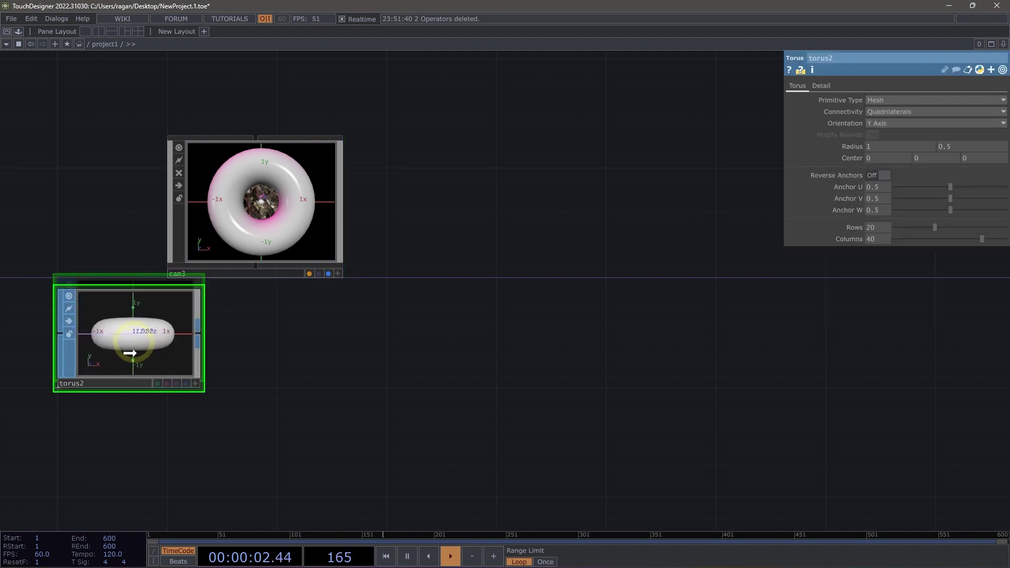
{"action": "left_click_drag", "start_coordinate": [131, 365], "coordinate": [130, 461]}
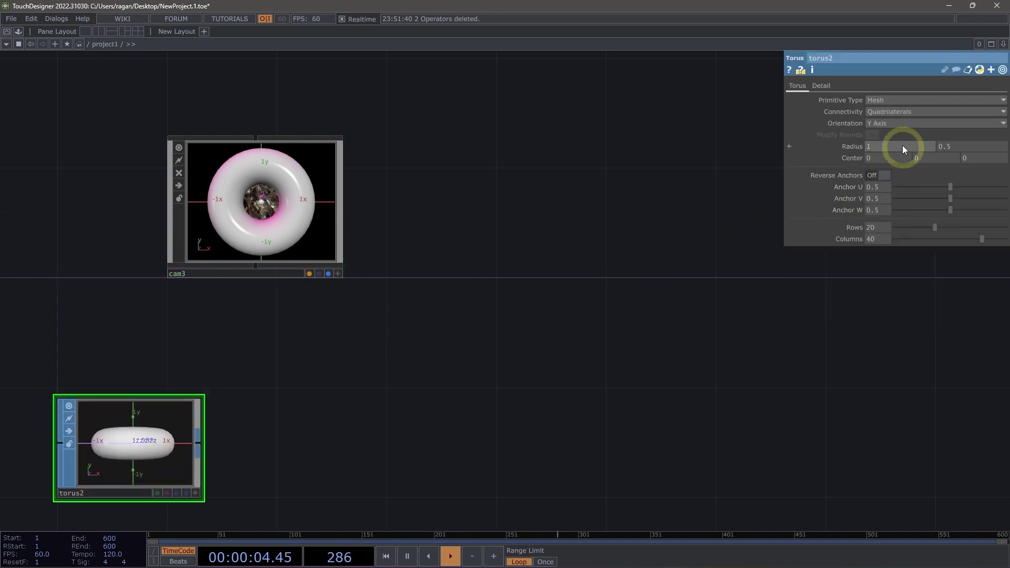
{"action": "left_click", "coordinate": [900, 125]}
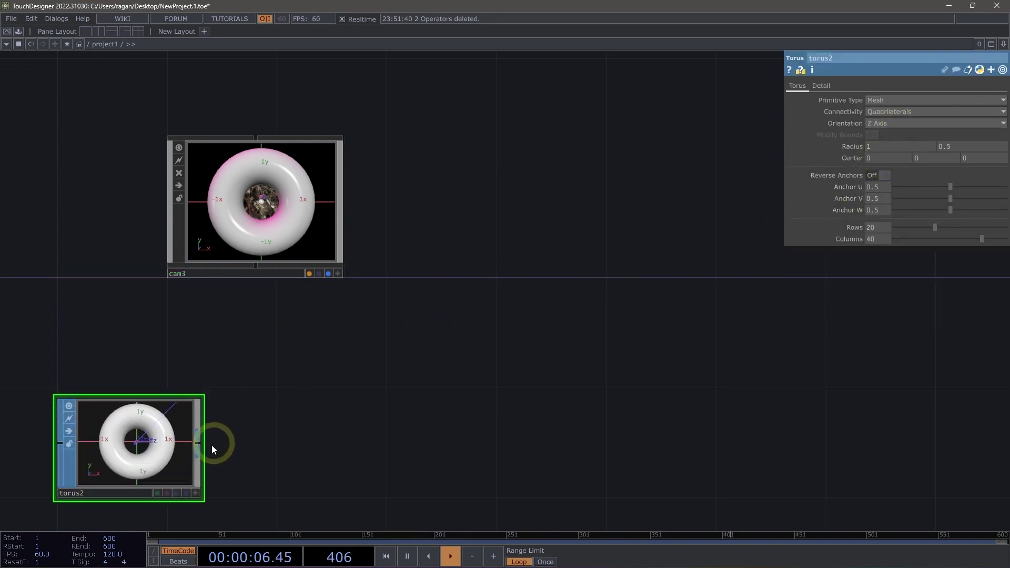
- Add a Geometry COMP wired from torus2's output and place it beside the torus
{"action": "right_click", "coordinate": [198, 443]}
{"action": "left_click", "coordinate": [27, 271]}
{"action": "type", "text": "ge"}
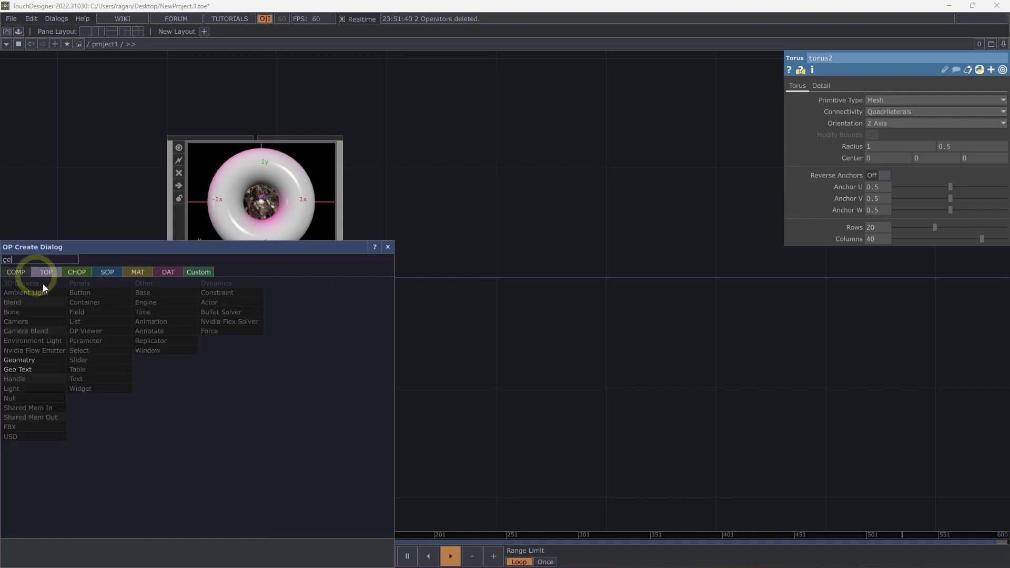
{"action": "left_click", "coordinate": [47, 360]}
{"action": "left_click", "coordinate": [386, 429]}
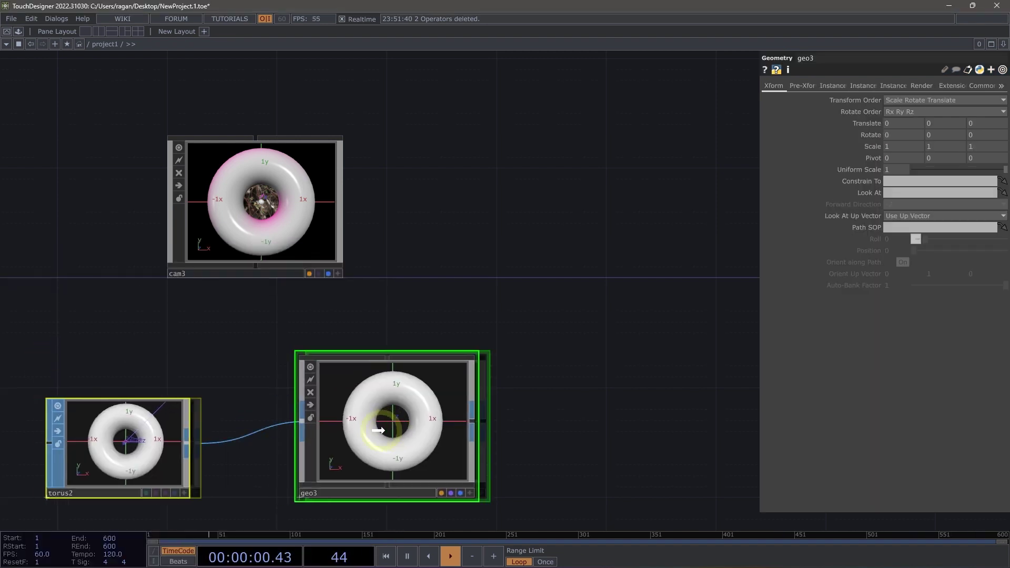
{"action": "left_click", "coordinate": [569, 408]}
{"action": "left_click_drag", "start_coordinate": [395, 429], "coordinate": [361, 433]}
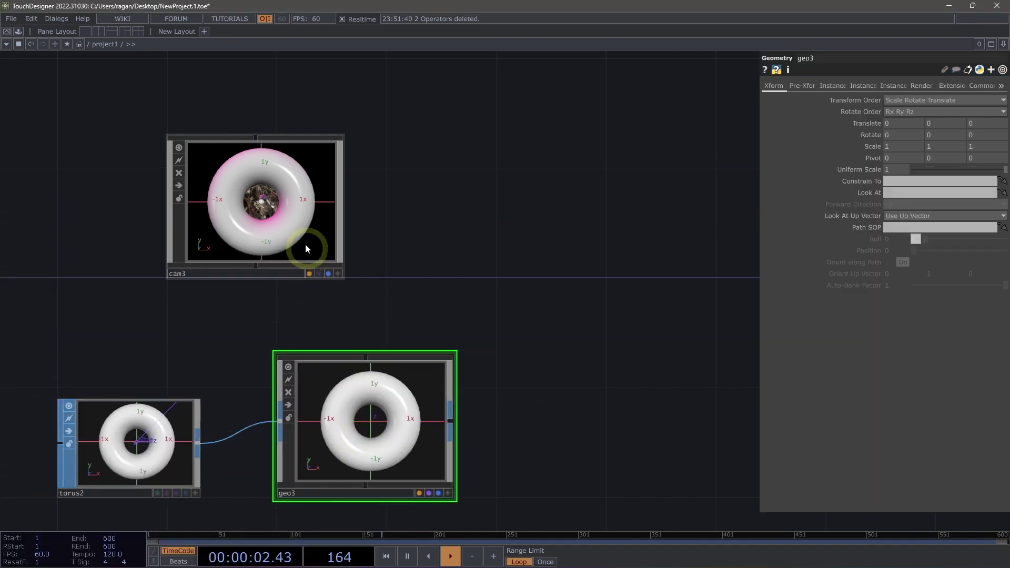
- Add a Render TOP beside the cam3 node
{"action": "left_click_drag", "start_coordinate": [306, 243], "coordinate": [413, 249]}
{"action": "left_click_drag", "start_coordinate": [476, 289], "coordinate": [316, 287]}
{"action": "key", "text": "Tab"}
{"action": "type", "text": "re"}
{"action": "left_click", "coordinate": [279, 148]}
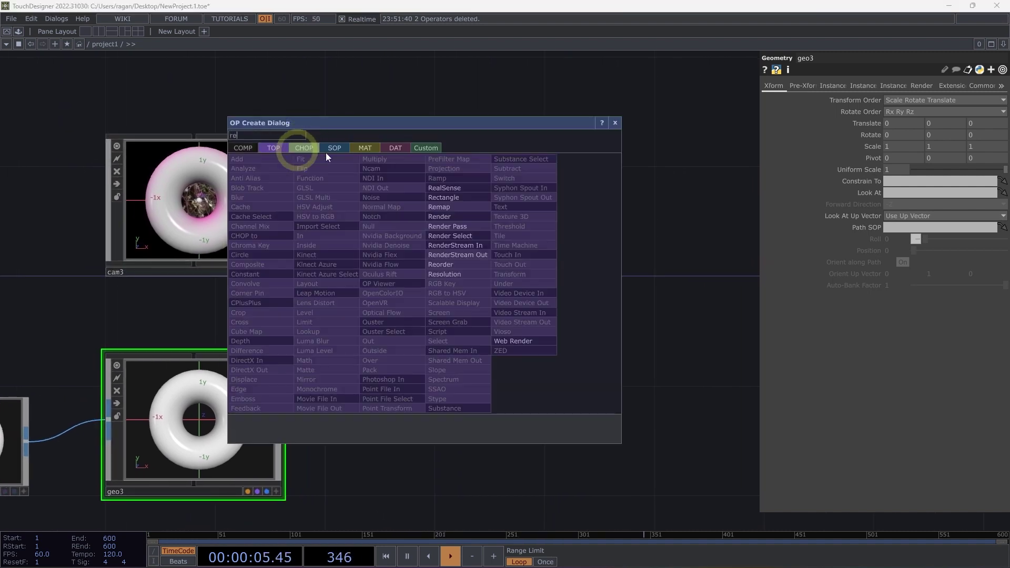
{"action": "left_click", "coordinate": [446, 216]}
{"action": "left_click", "coordinate": [408, 225]}
- Assign cam3 as the new Render TOP's camera and geo3 as its geometry
{"action": "left_click_drag", "start_coordinate": [408, 226], "coordinate": [394, 242]}
{"action": "left_click_drag", "start_coordinate": [199, 214], "coordinate": [394, 235]}
{"action": "left_click", "coordinate": [398, 221]}
{"action": "left_click_drag", "start_coordinate": [191, 403], "coordinate": [402, 210]}
{"action": "left_click", "coordinate": [417, 205]}
- Add a Line MAT beside the geo3 node and assign it as geo3's material
{"action": "left_click_drag", "start_coordinate": [402, 316], "coordinate": [402, 250]}
{"action": "double_click", "coordinate": [401, 338]}
{"action": "left_click", "coordinate": [344, 206]}
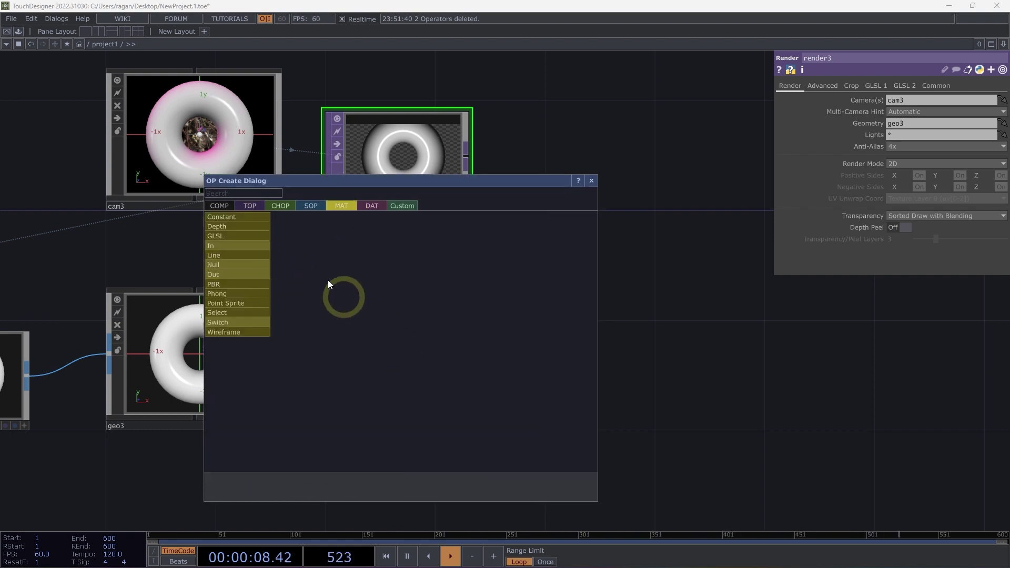
{"action": "left_click", "coordinate": [216, 256]}
{"action": "left_click", "coordinate": [395, 366]}
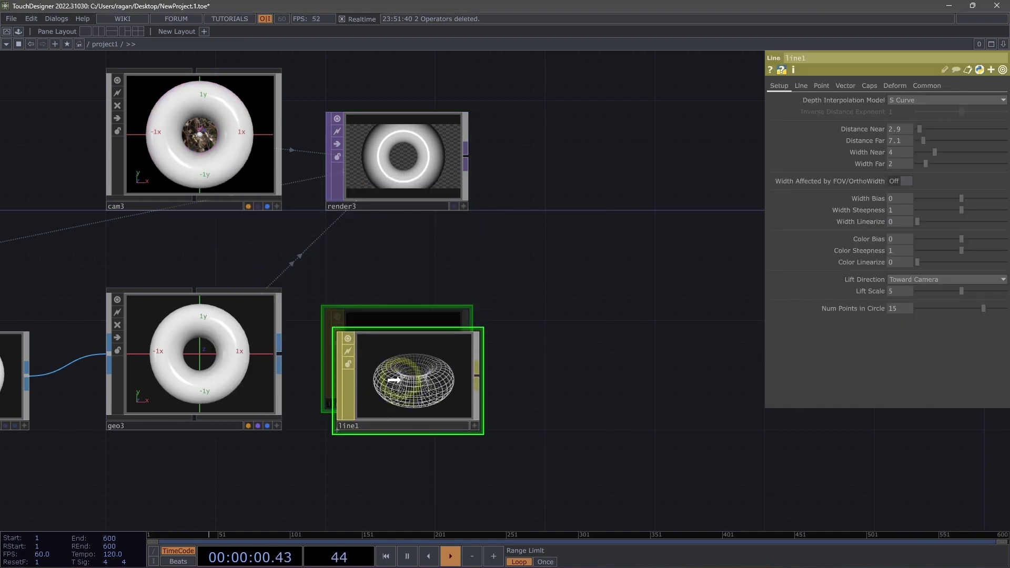
{"action": "left_click_drag", "start_coordinate": [399, 387], "coordinate": [225, 349]}
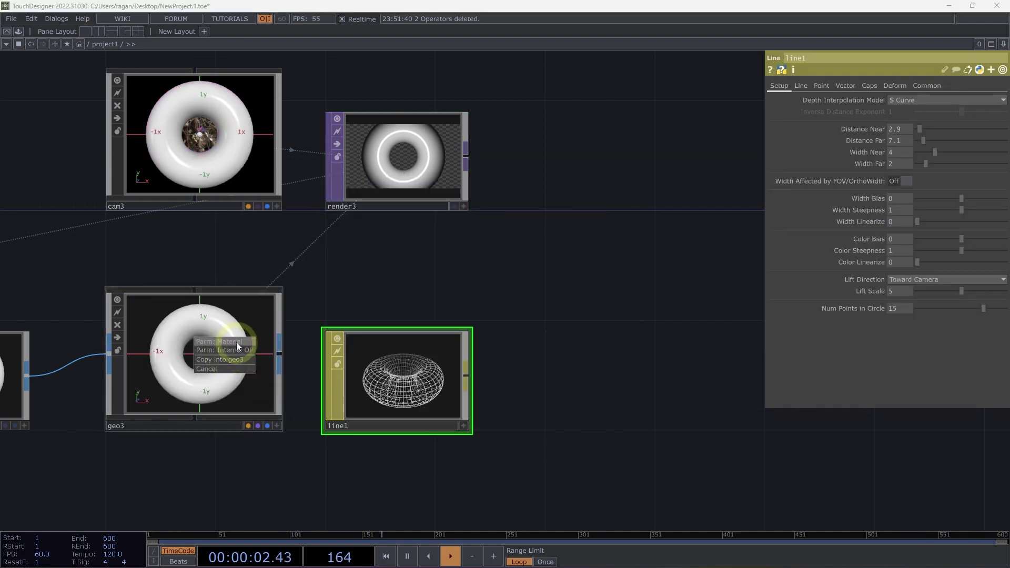
{"action": "left_click_drag", "start_coordinate": [386, 251], "coordinate": [384, 284]}
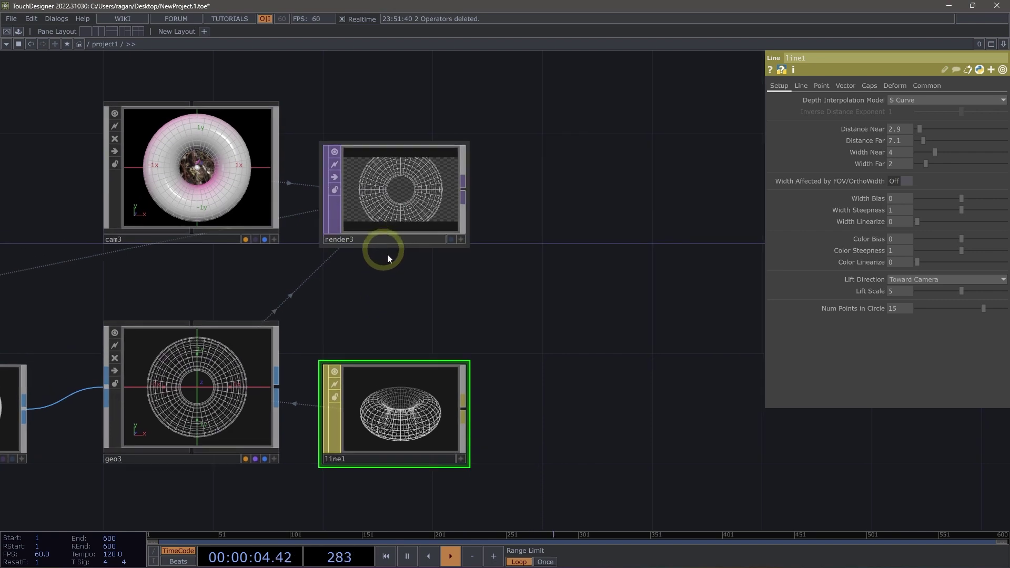
- Set geo3's X rotation to -56 to tilt the wireframe torus in the render
{"action": "left_click", "coordinate": [228, 350]}
{"action": "scroll", "coordinate": [356, 226], "scroll_direction": "up", "scroll_amount": 5}
{"action": "scroll", "coordinate": [360, 231], "scroll_direction": "up", "scroll_amount": 3}
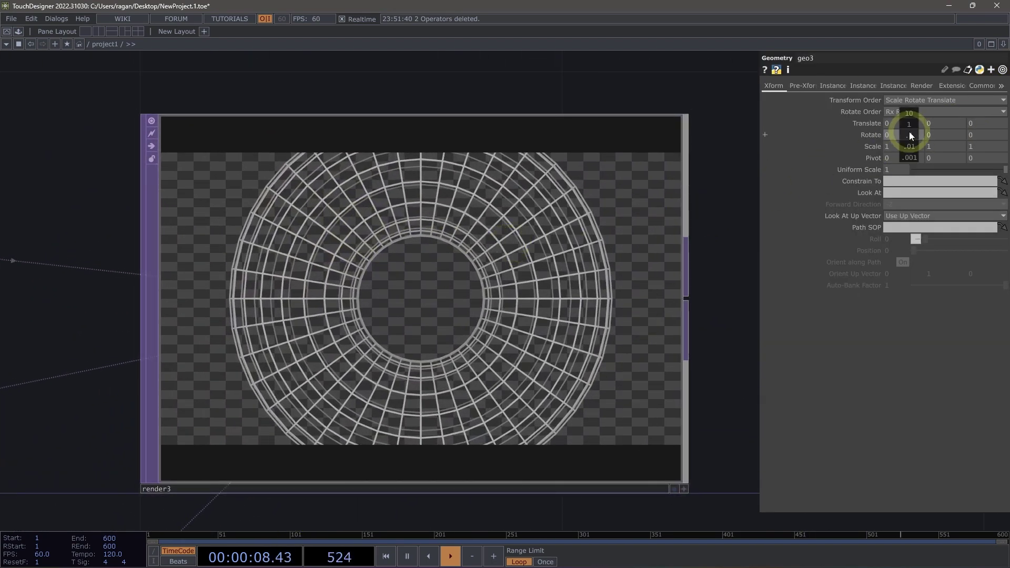
{"action": "middle_click_drag", "start_coordinate": [911, 136], "coordinate": [0, 221]}
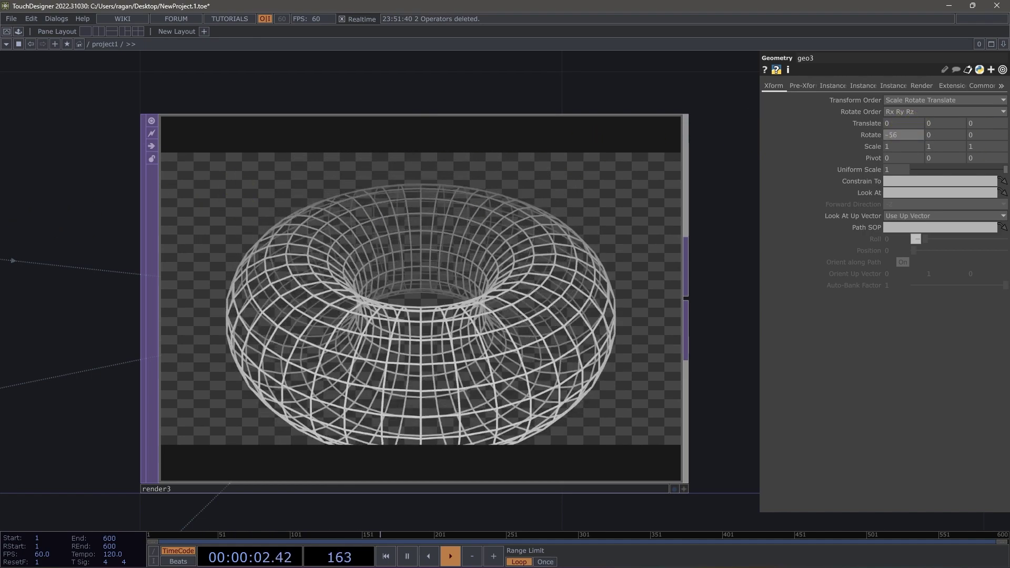
- Set the line1 material's near line color to orange (1, 0.54509, 0)
{"action": "scroll", "coordinate": [442, 196], "scroll_direction": "down", "scroll_amount": 4}
{"action": "left_click_drag", "start_coordinate": [444, 390], "coordinate": [426, 268]}
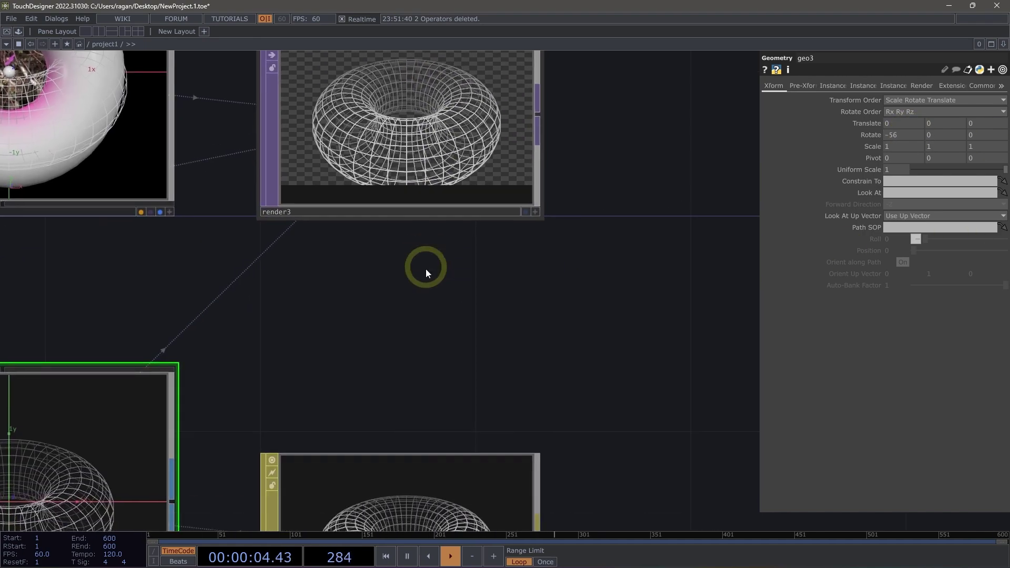
{"action": "scroll", "coordinate": [449, 331], "scroll_direction": "down", "scroll_amount": 3}
{"action": "left_click_drag", "start_coordinate": [424, 458], "coordinate": [421, 310]}
{"action": "scroll", "coordinate": [440, 196], "scroll_direction": "up", "scroll_amount": 3}
{"action": "left_click_drag", "start_coordinate": [579, 219], "coordinate": [592, 252]}
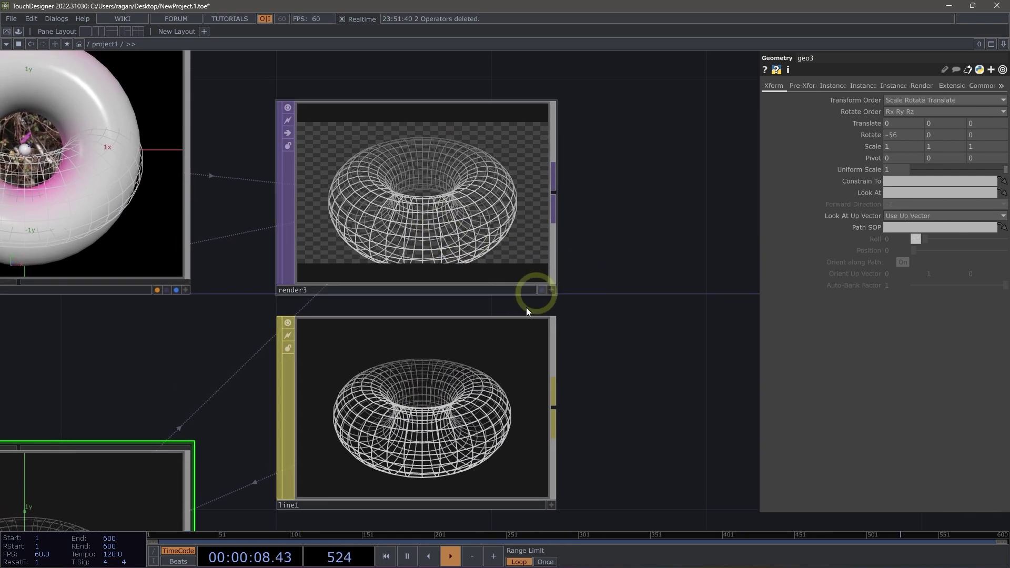
{"action": "scroll", "coordinate": [473, 342], "scroll_direction": "up", "scroll_amount": 2}
{"action": "left_click", "coordinate": [472, 342]}
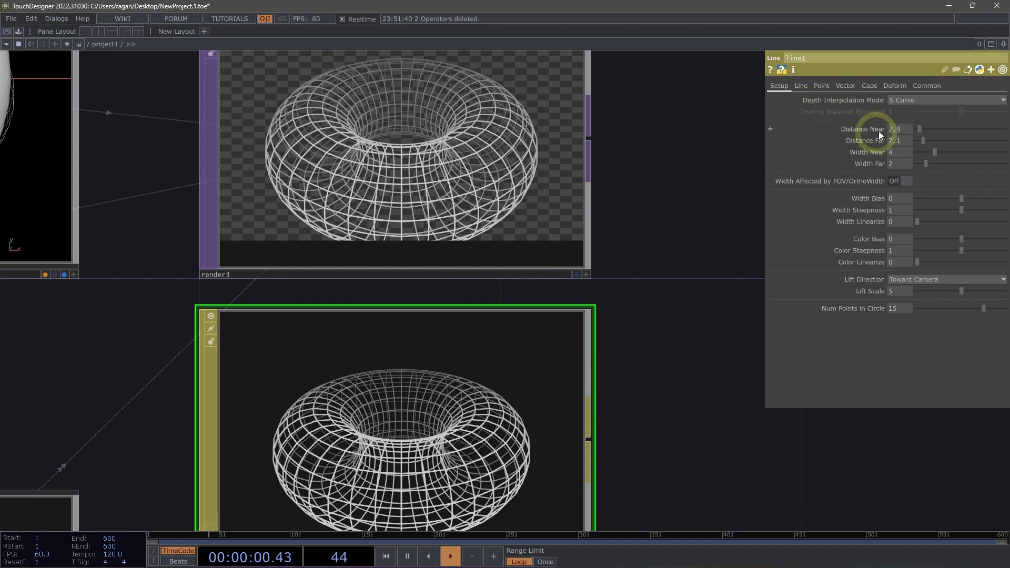
{"action": "left_click", "coordinate": [801, 86]}
{"action": "left_click_drag", "start_coordinate": [710, 121], "coordinate": [725, 154]}
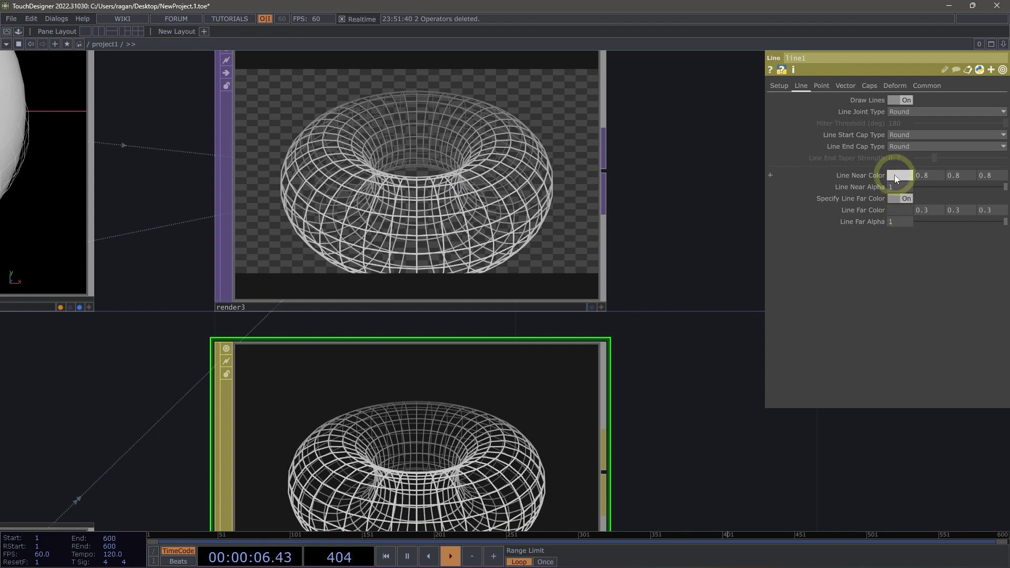
{"action": "left_click", "coordinate": [899, 176]}
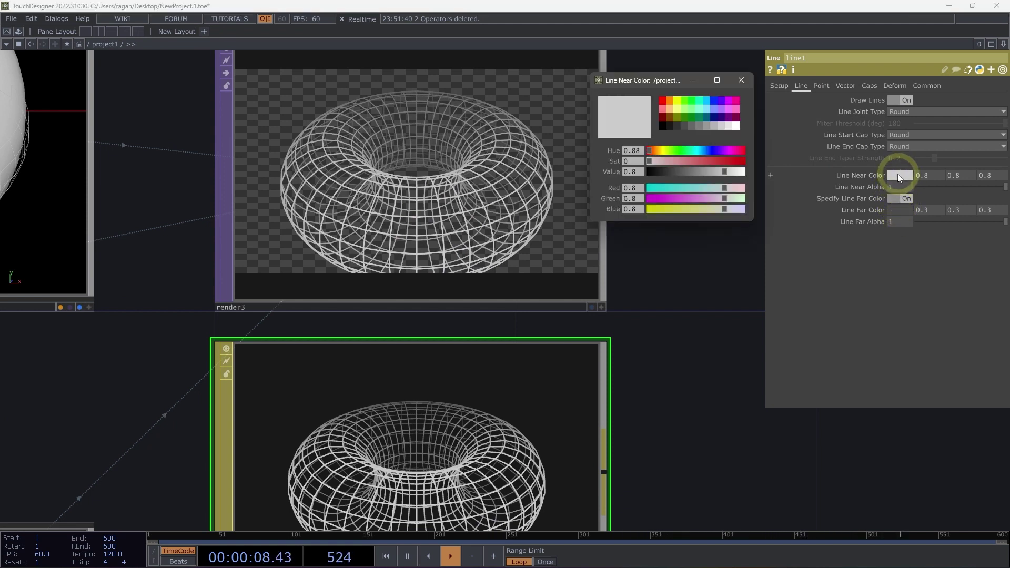
{"action": "left_click", "coordinate": [670, 100]}
{"action": "left_click", "coordinate": [741, 80]}
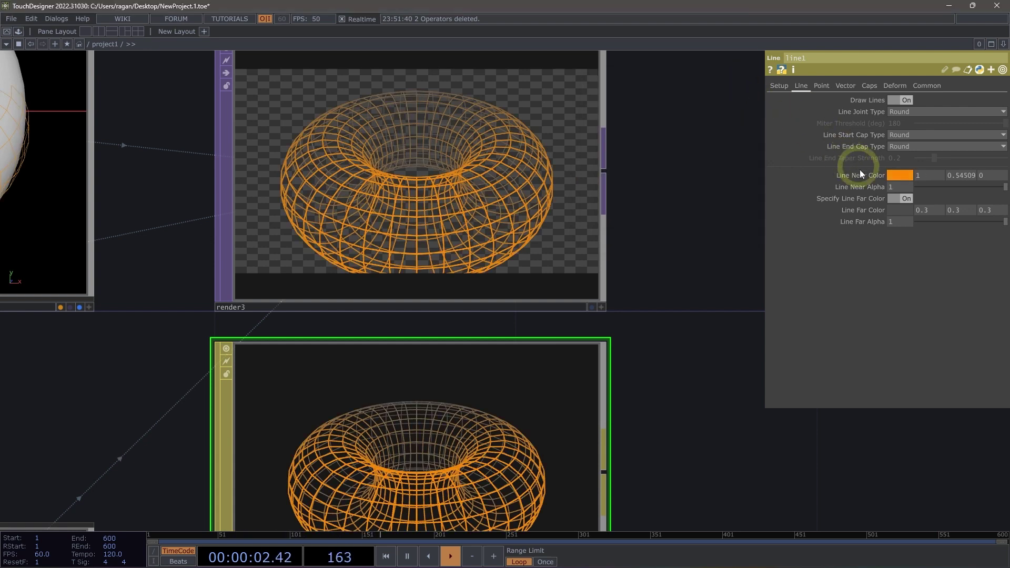
- Set the line1 material's far line color to blue (0, 0.18431, 1)
{"action": "left_click", "coordinate": [897, 213]}
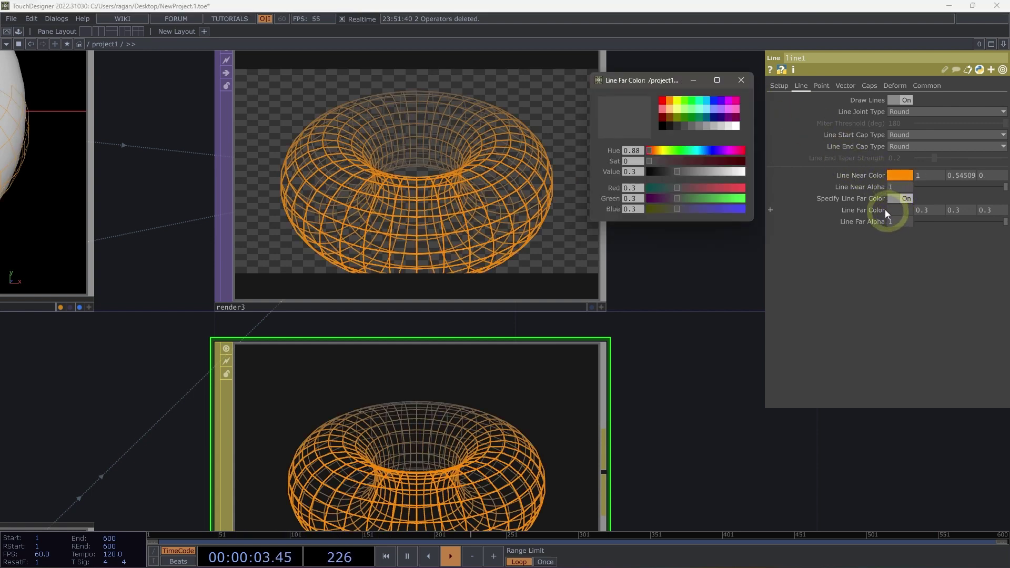
{"action": "left_click", "coordinate": [714, 103]}
{"action": "left_click", "coordinate": [741, 80]}
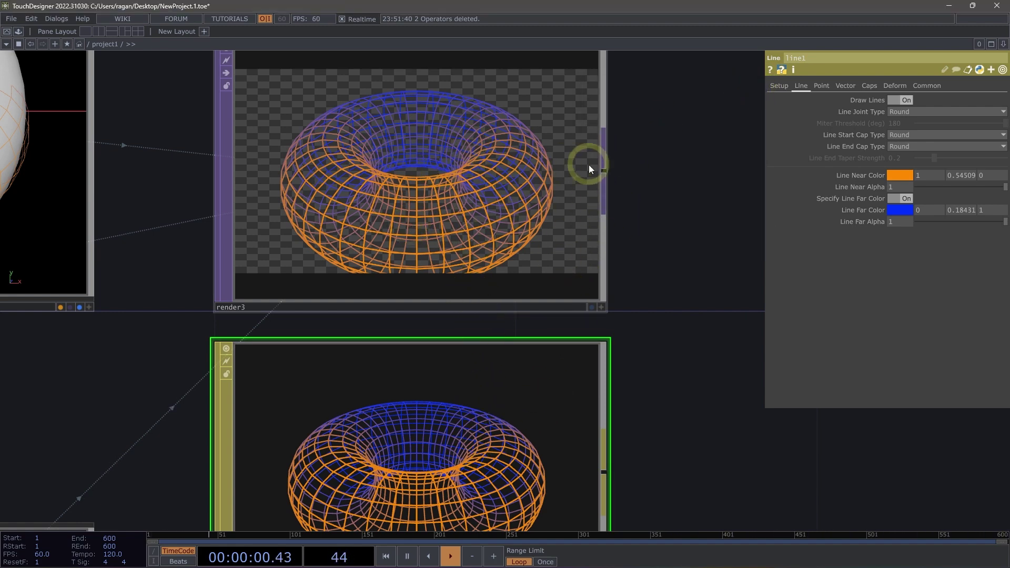
{"action": "left_click", "coordinate": [459, 193]}
{"action": "left_click", "coordinate": [785, 100]}
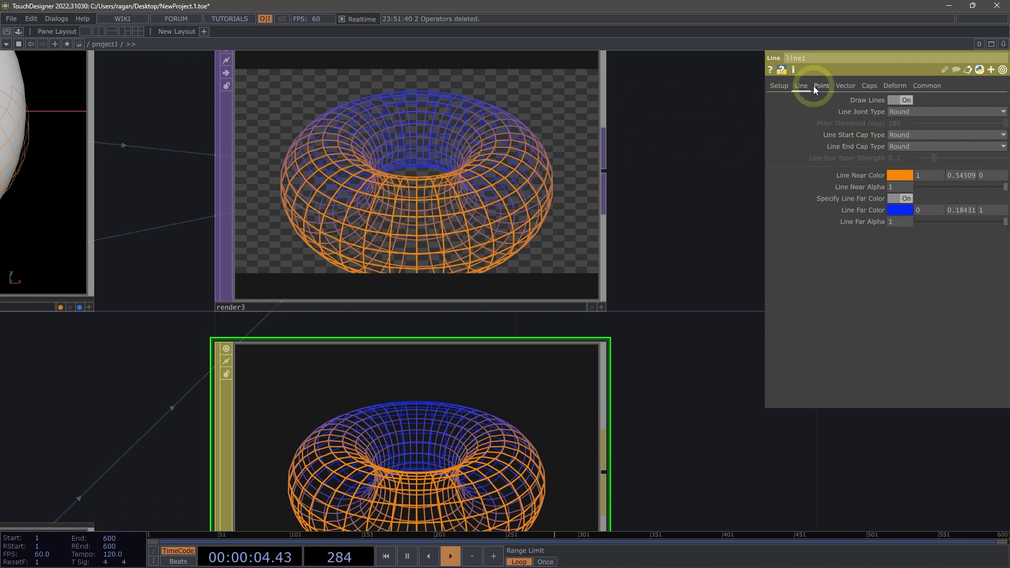
- Turn off line drawing in the line1 material and draw points instead, with a point size multiplier of 3.69
{"action": "left_click", "coordinate": [898, 100]}
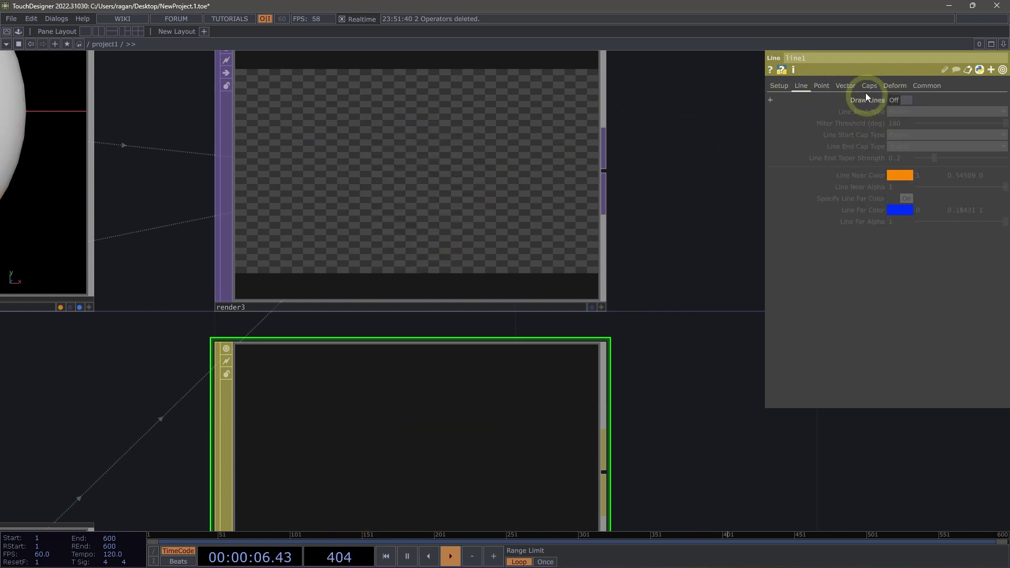
{"action": "left_click", "coordinate": [819, 88]}
{"action": "left_click", "coordinate": [898, 99]}
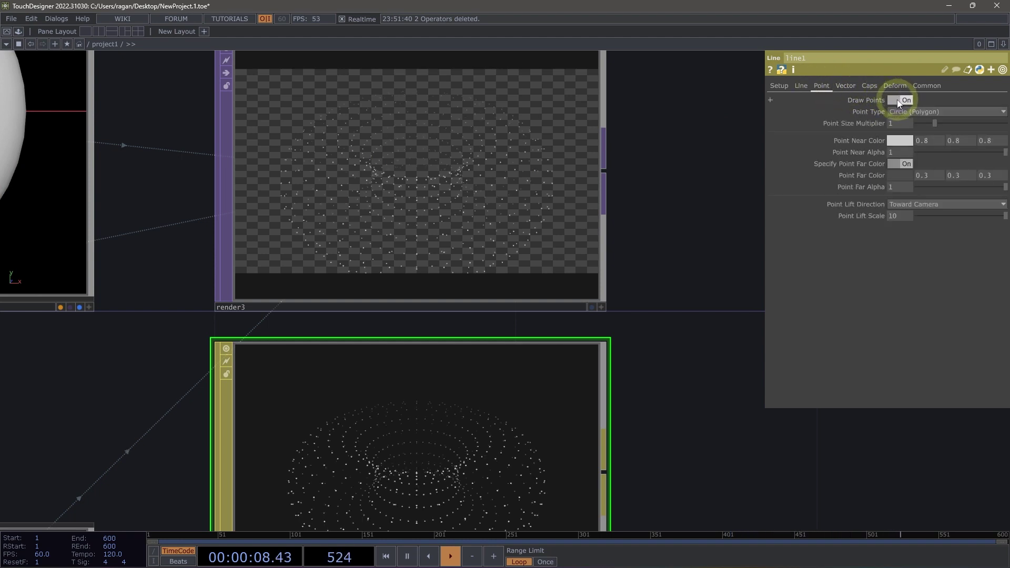
{"action": "left_click_drag", "start_coordinate": [939, 124], "coordinate": [983, 123]}
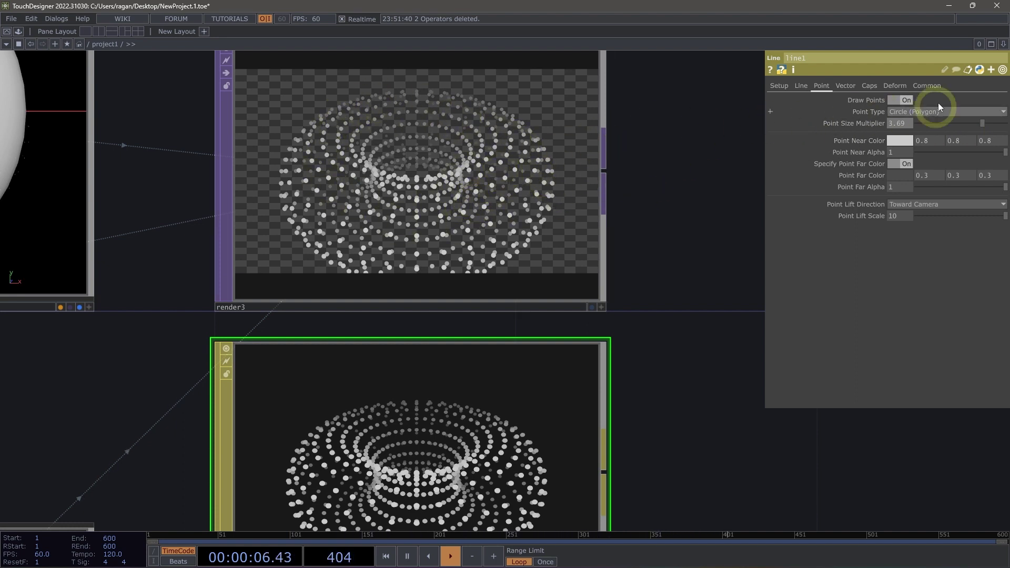
- Turn off point drawing in the line1 material and draw the N attribute's vectors instead, at a scale of 0.36
{"action": "left_click", "coordinate": [844, 88]}
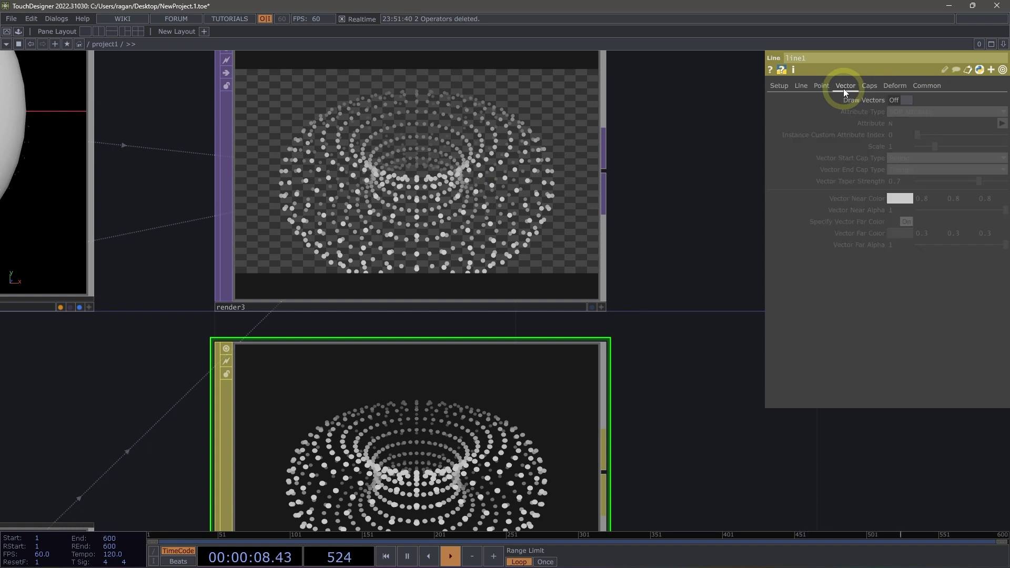
{"action": "left_click", "coordinate": [816, 85]}
{"action": "left_click", "coordinate": [905, 100]}
{"action": "left_click", "coordinate": [846, 86]}
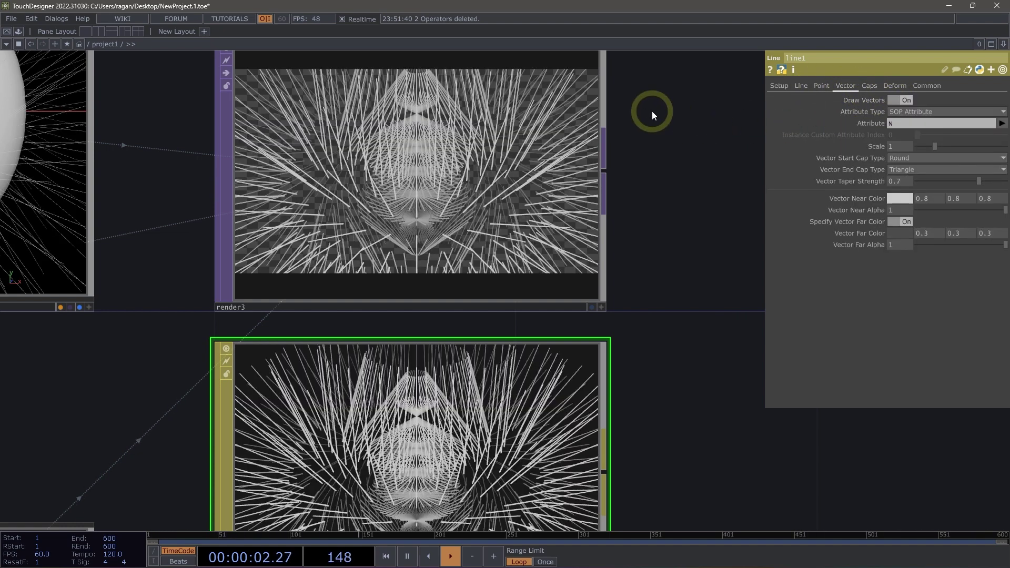
{"action": "left_click_drag", "start_coordinate": [951, 146], "coordinate": [926, 153]}
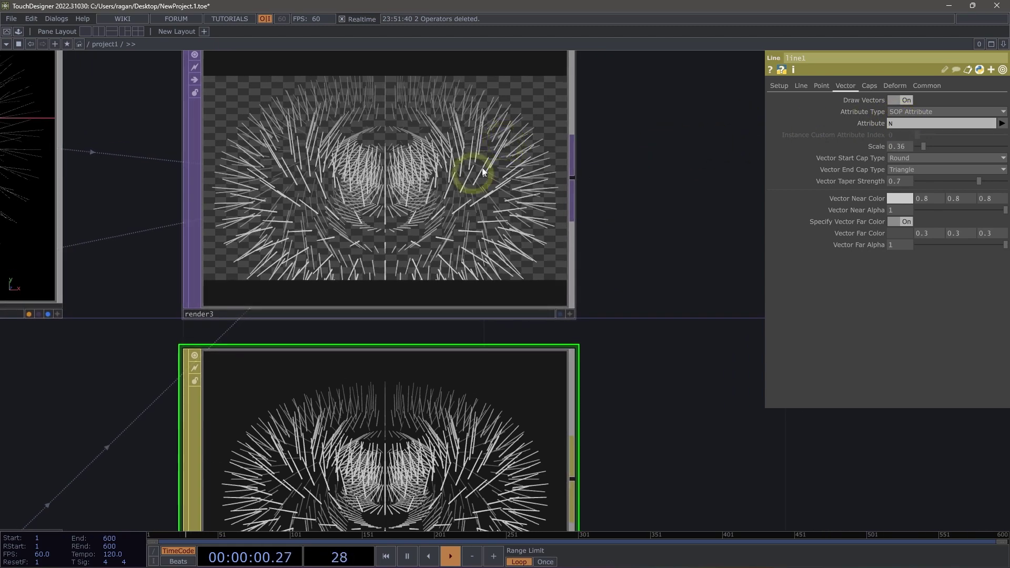
- Review the vector render, the line1 material's setup and line parameters, and the layout of the three render networks
{"action": "scroll", "coordinate": [490, 152], "scroll_direction": "down", "scroll_amount": 5}
{"action": "scroll", "coordinate": [445, 135], "scroll_direction": "up", "scroll_amount": 3}
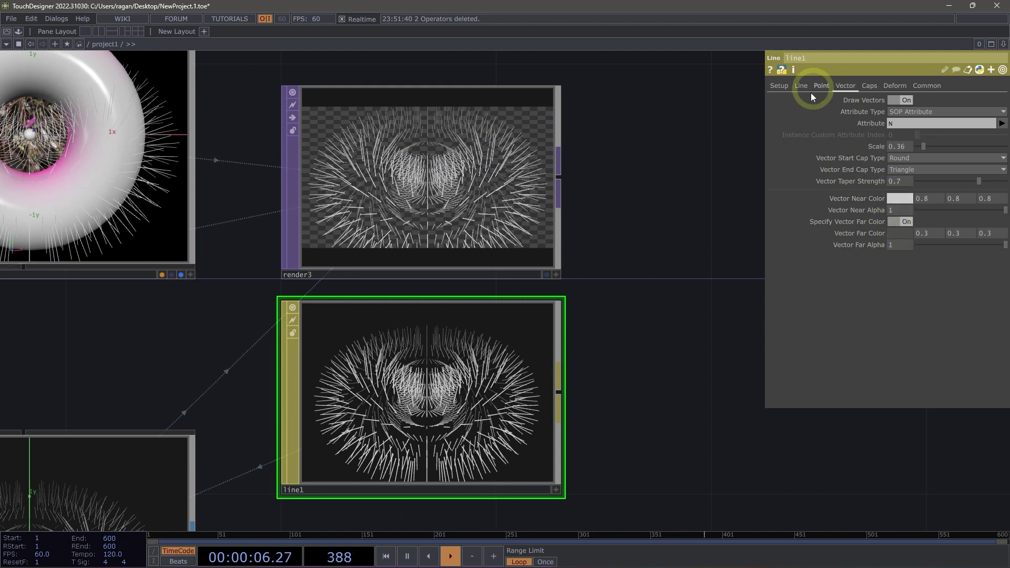
{"action": "left_click", "coordinate": [780, 86]}
{"action": "left_click", "coordinate": [683, 128]}
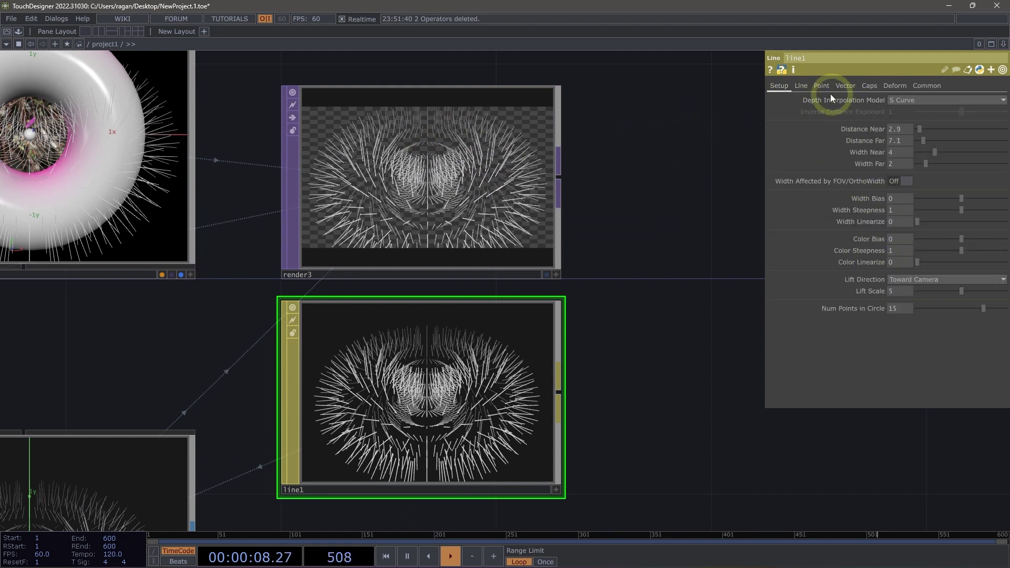
{"action": "left_click", "coordinate": [803, 87]}
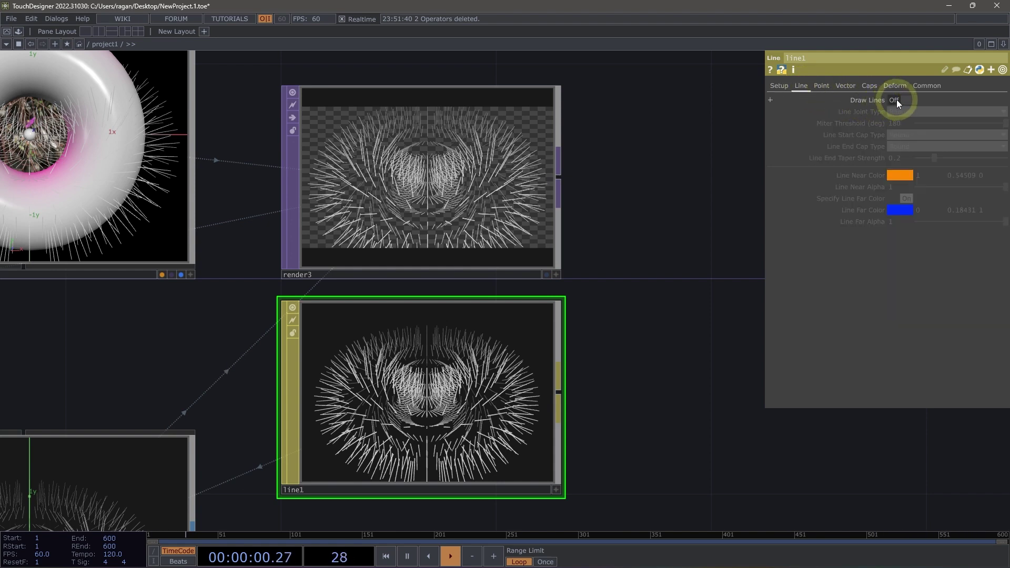
{"action": "scroll", "coordinate": [697, 121], "scroll_direction": "down", "scroll_amount": 10}
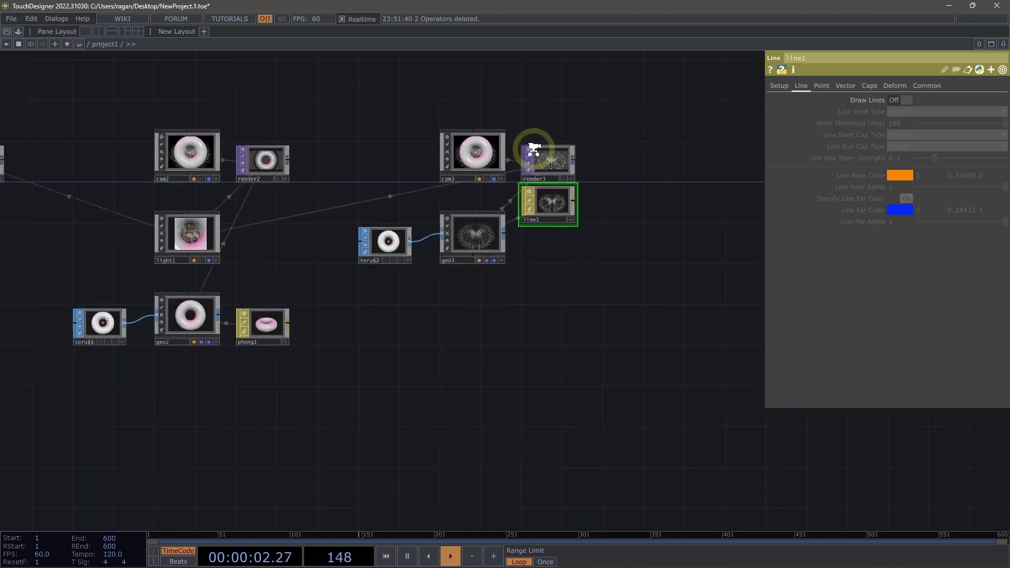
{"action": "left_click_drag", "start_coordinate": [478, 197], "coordinate": [577, 212]}
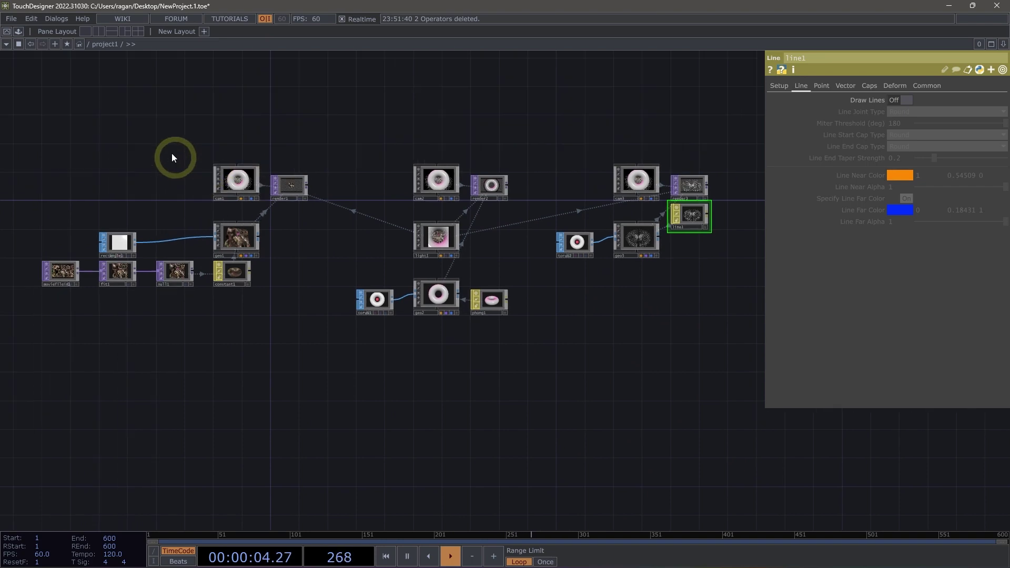